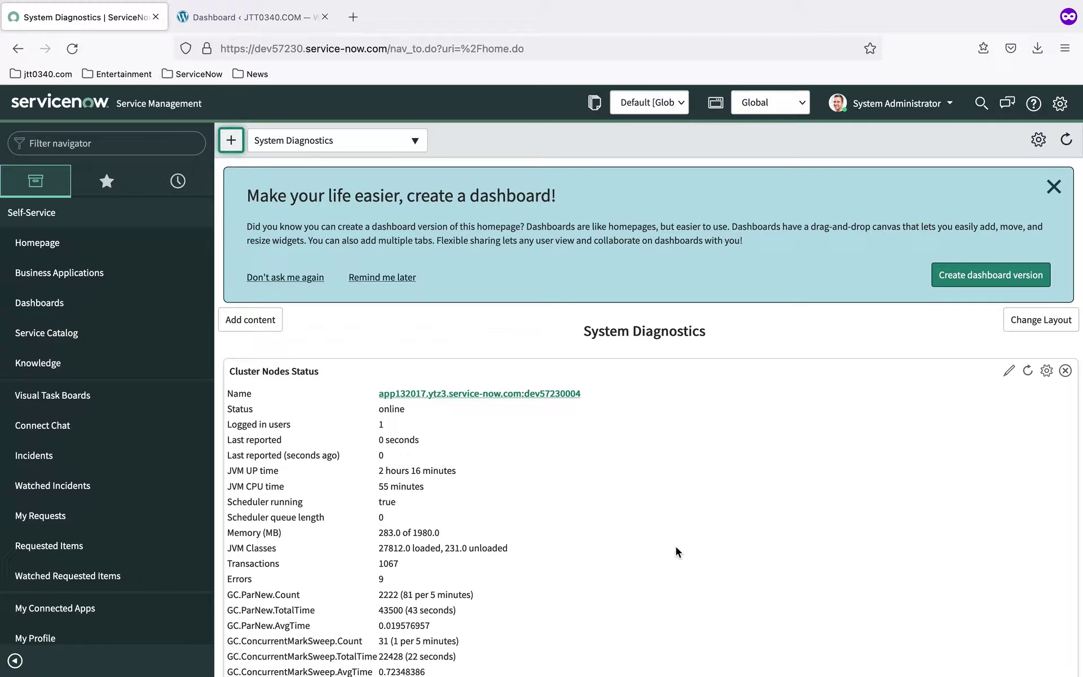
Open the sys_data_source table list and open the Test Import data source record
left_click(101, 145)
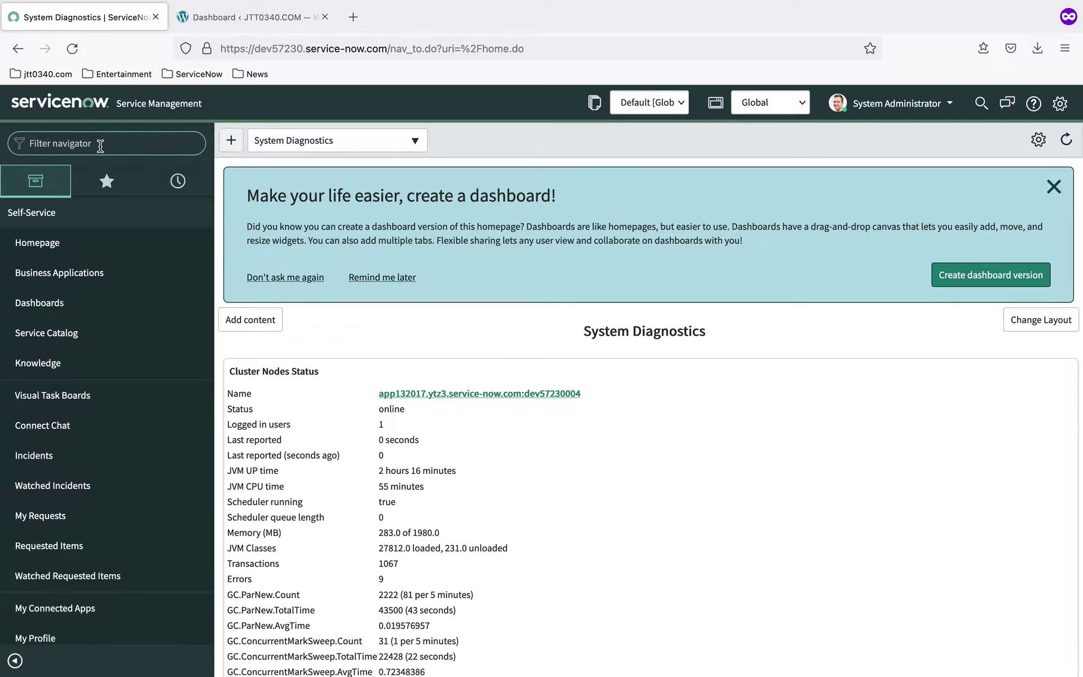
type("sys_data_")
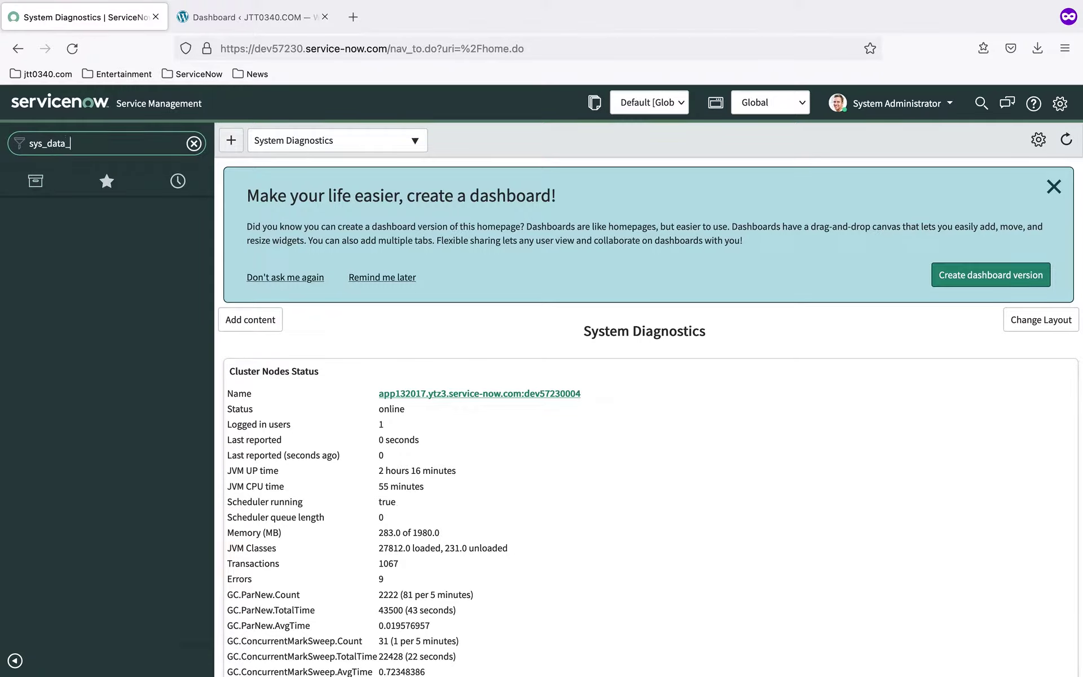
type("source.list")
key("Return")
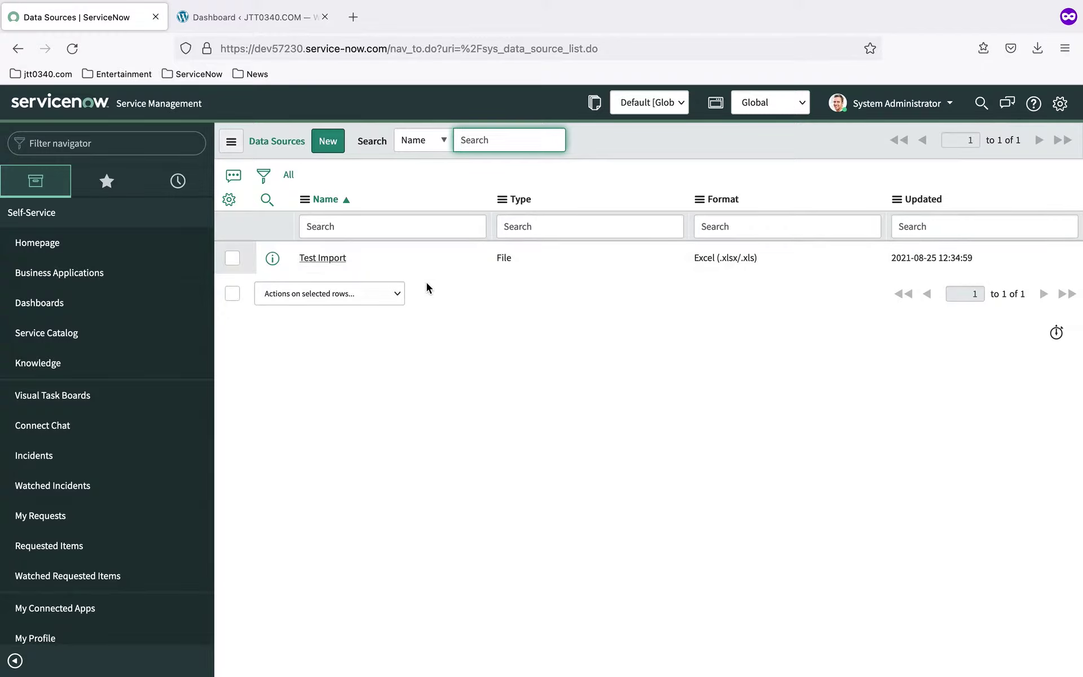
left_click(333, 260)
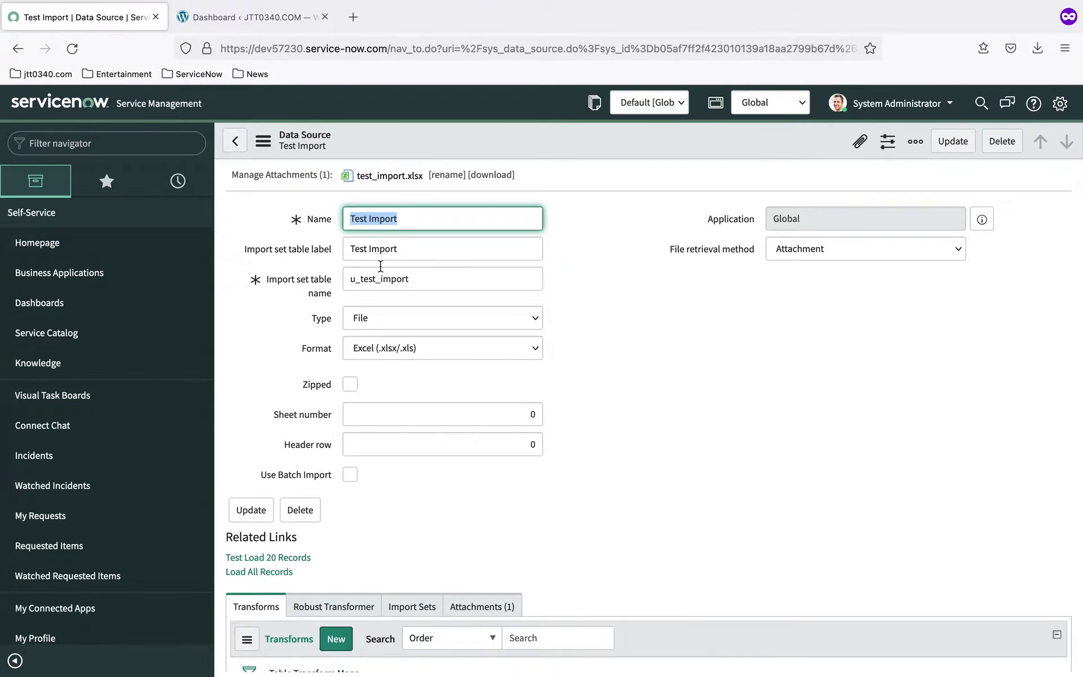
Copy the data source's import set table name, u_test_import, and try to open that table's list with u_test_import.list
mouse_move(247, 252)
left_click_drag(353, 280, 408, 279)
right_click(401, 279)
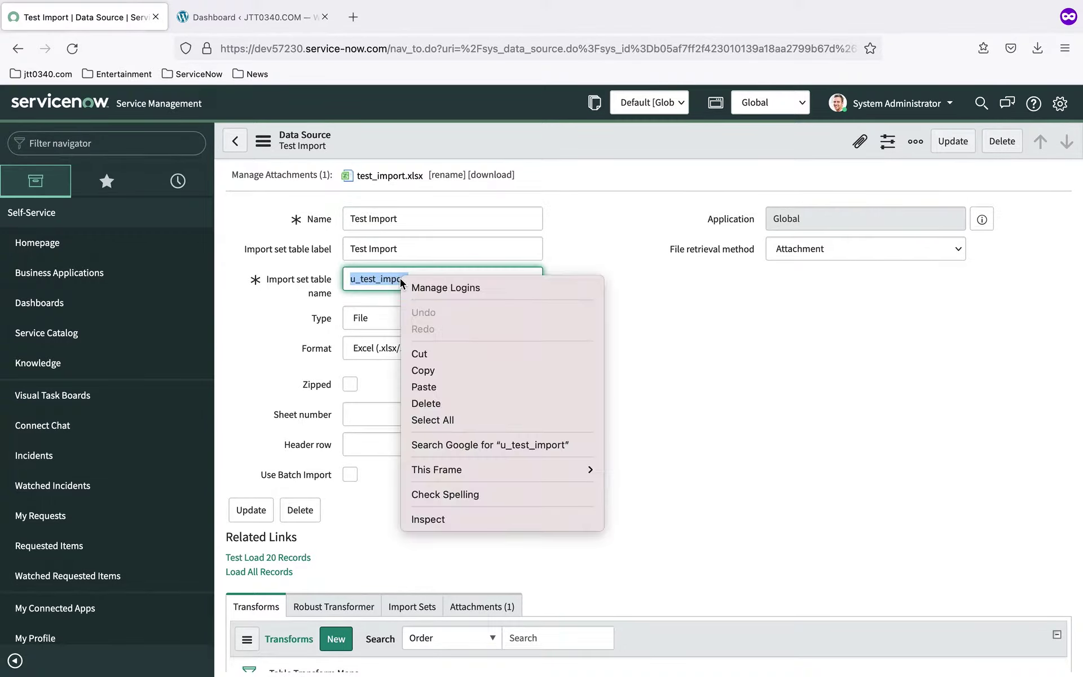
left_click(438, 370)
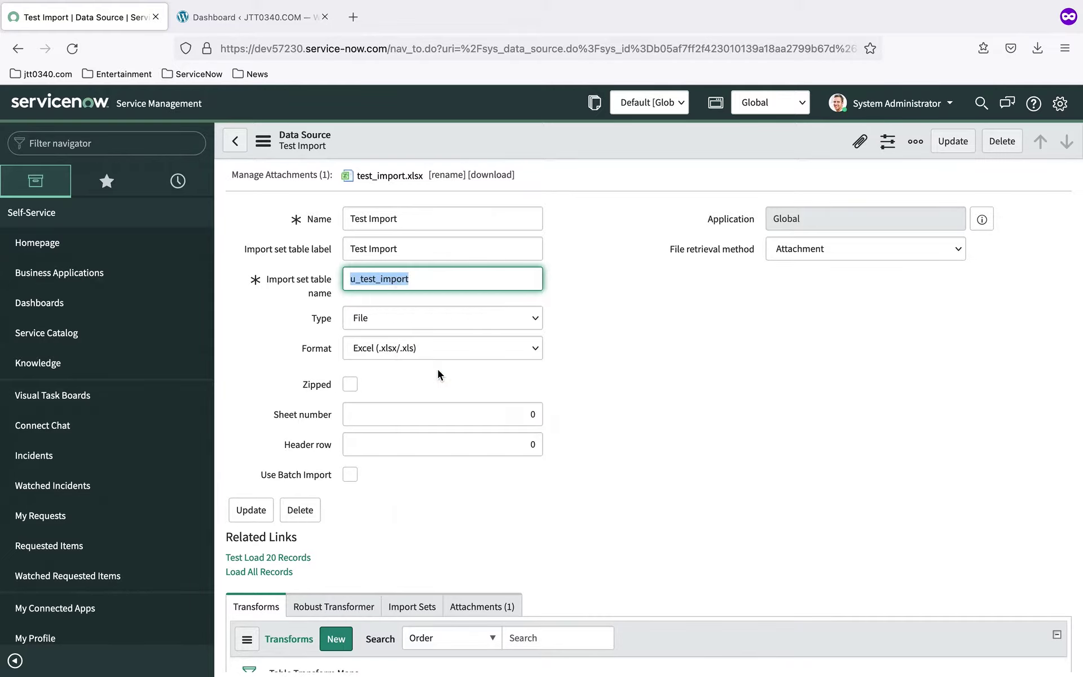
left_click(80, 143)
right_click(80, 142)
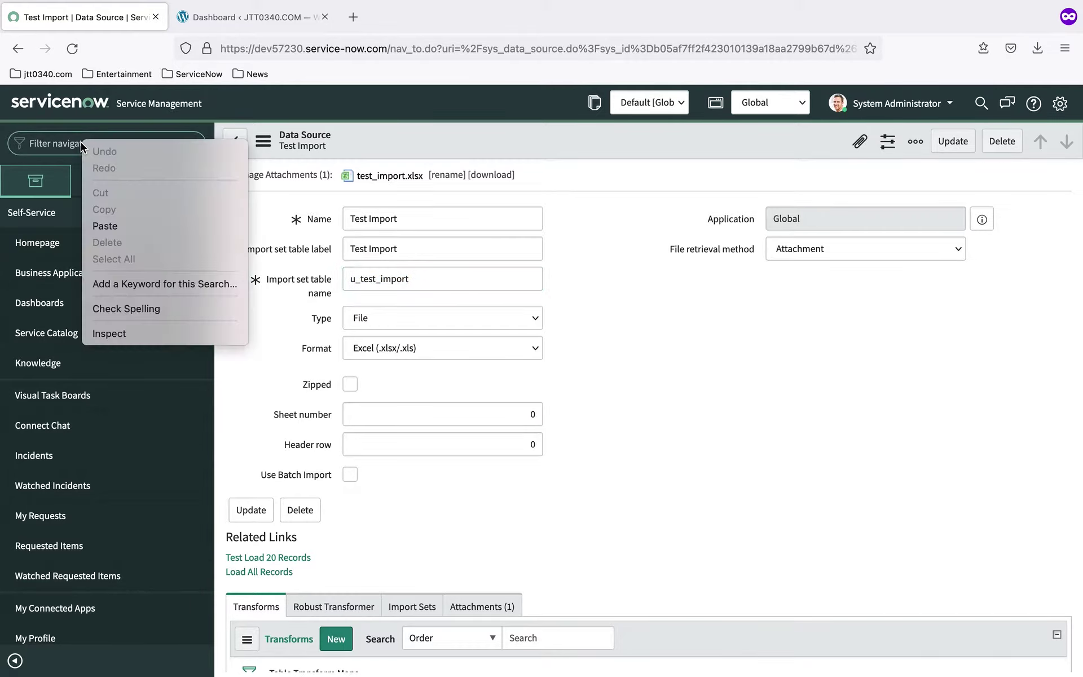
left_click(120, 226)
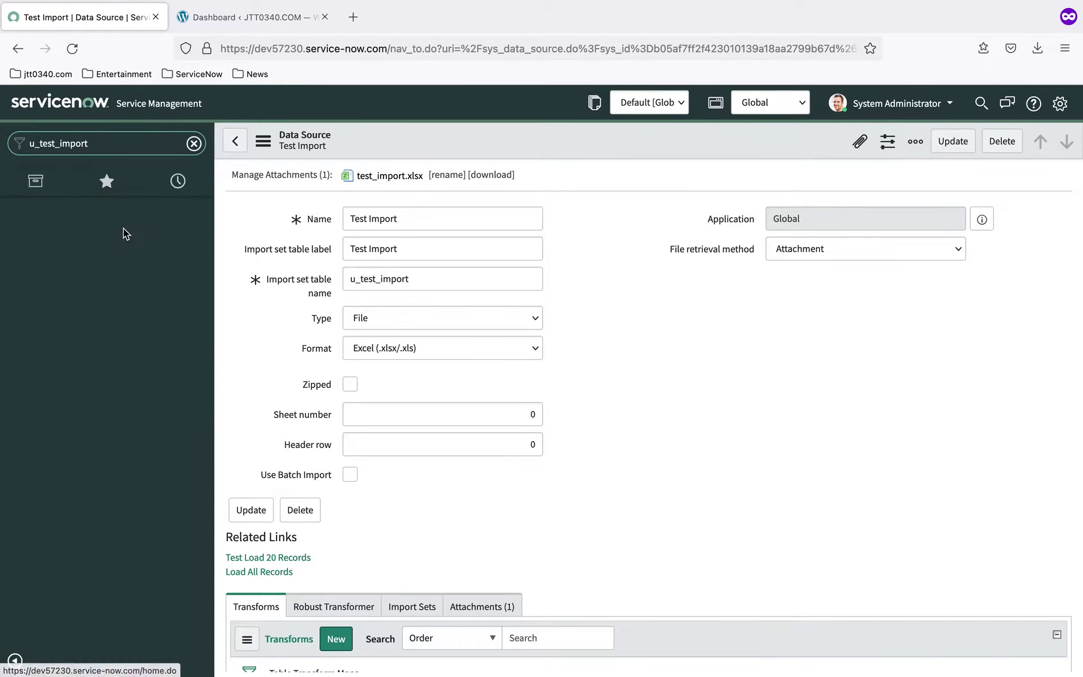
type(".list")
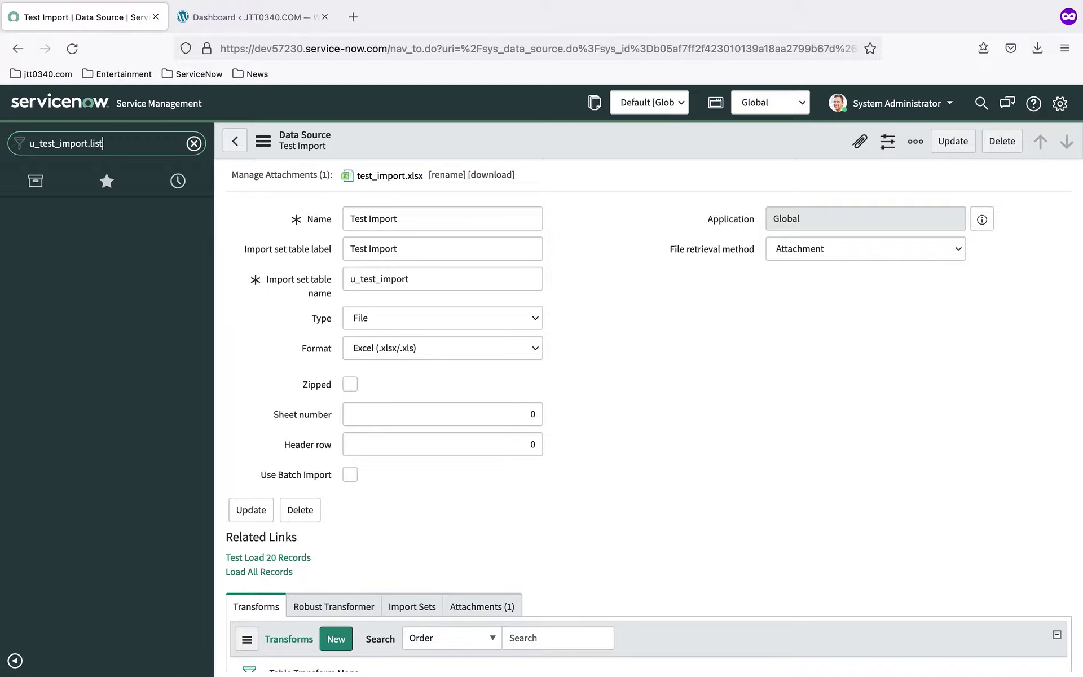
key("Return")
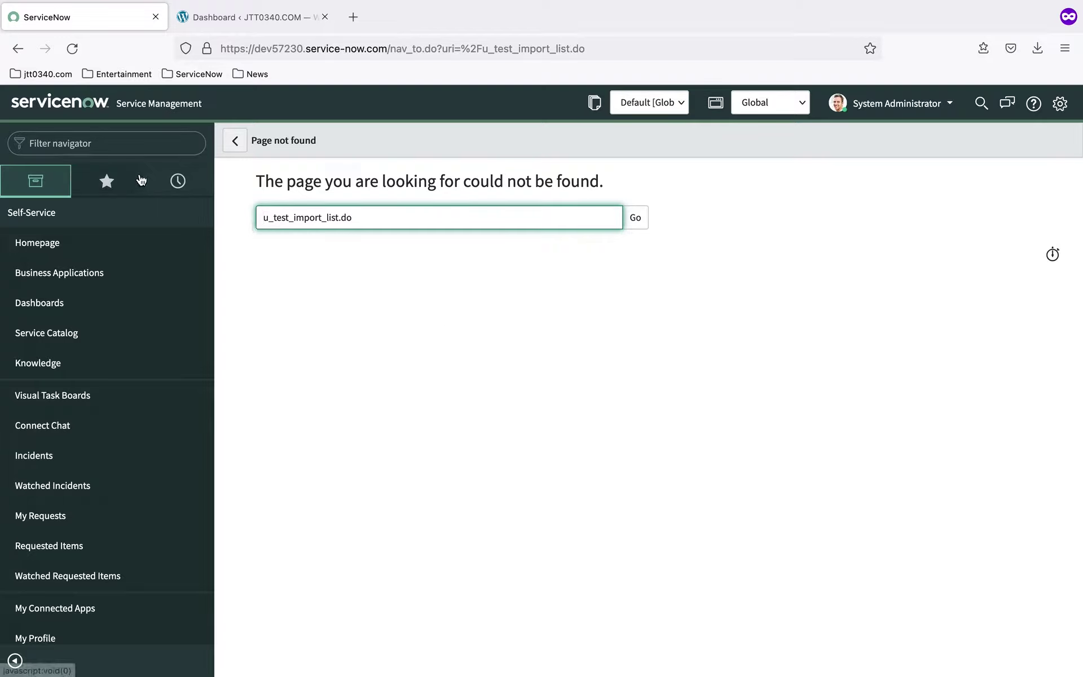
Return to the data sources list with sys_data_source.list and reopen the Test Import record
left_click(100, 143)
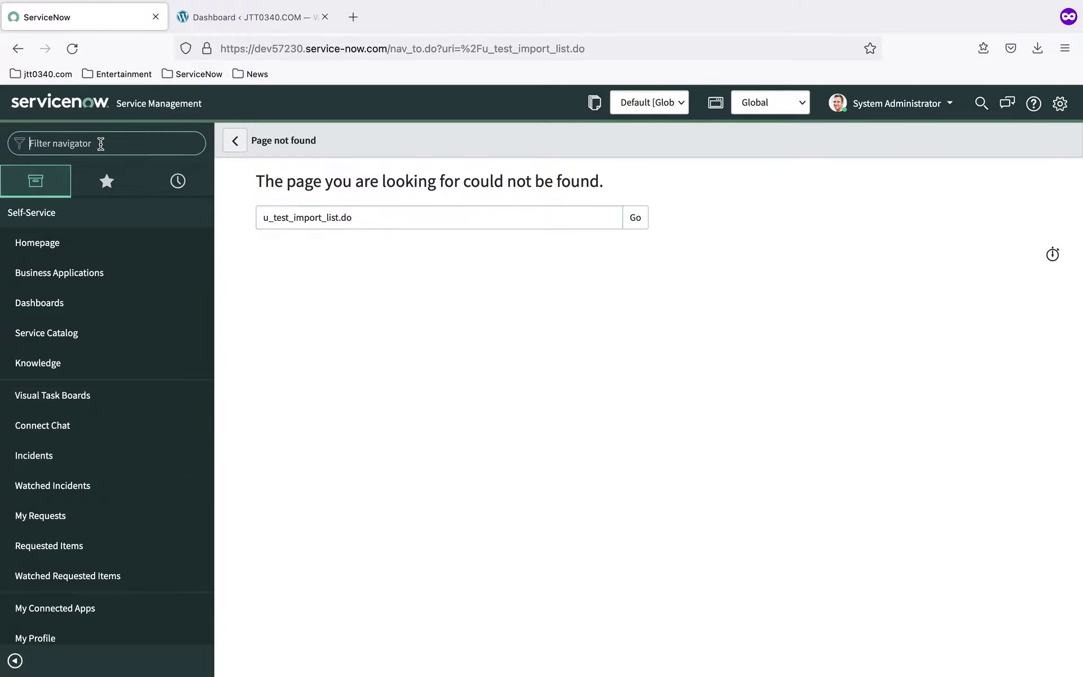
type("sys-")
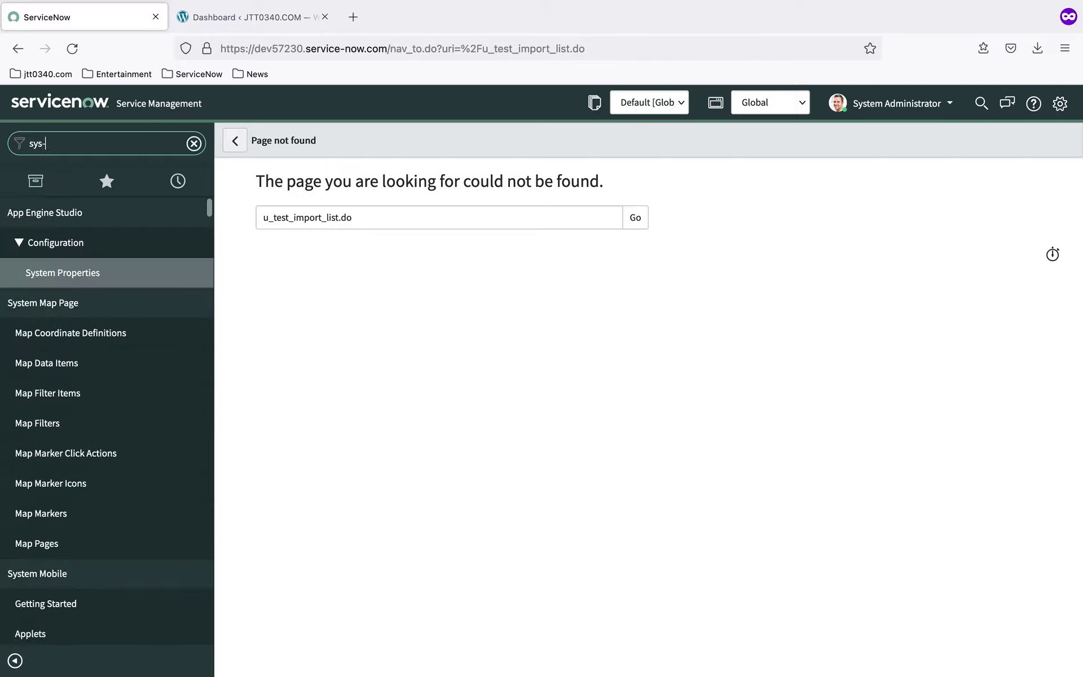
key("BackSpace")
type("_d")
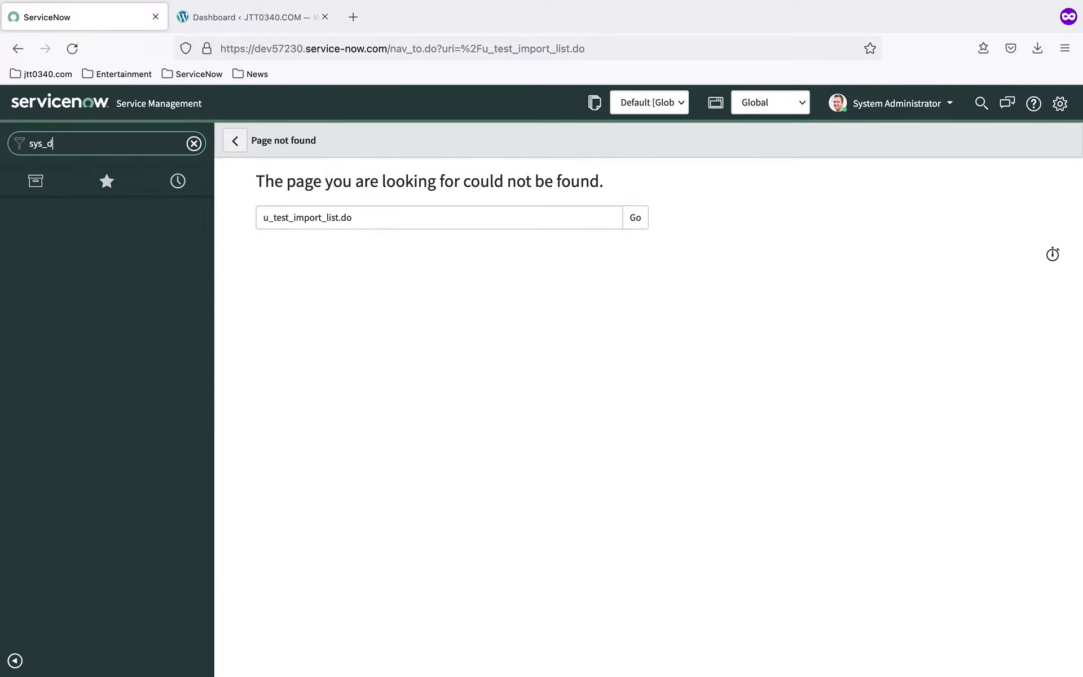
type("at_sourc")
key("BackSpace")
key("BackSpace")
key("BackSpace")
key("BackSpace")
key("BackSpace")
key("BackSpace")
type("a_sour")
type(".lst")
key("BackSpace")
key("BackSpace")
type("ilst")
key("BackSpace")
key("BackSpace")
type("st")
key("Return")
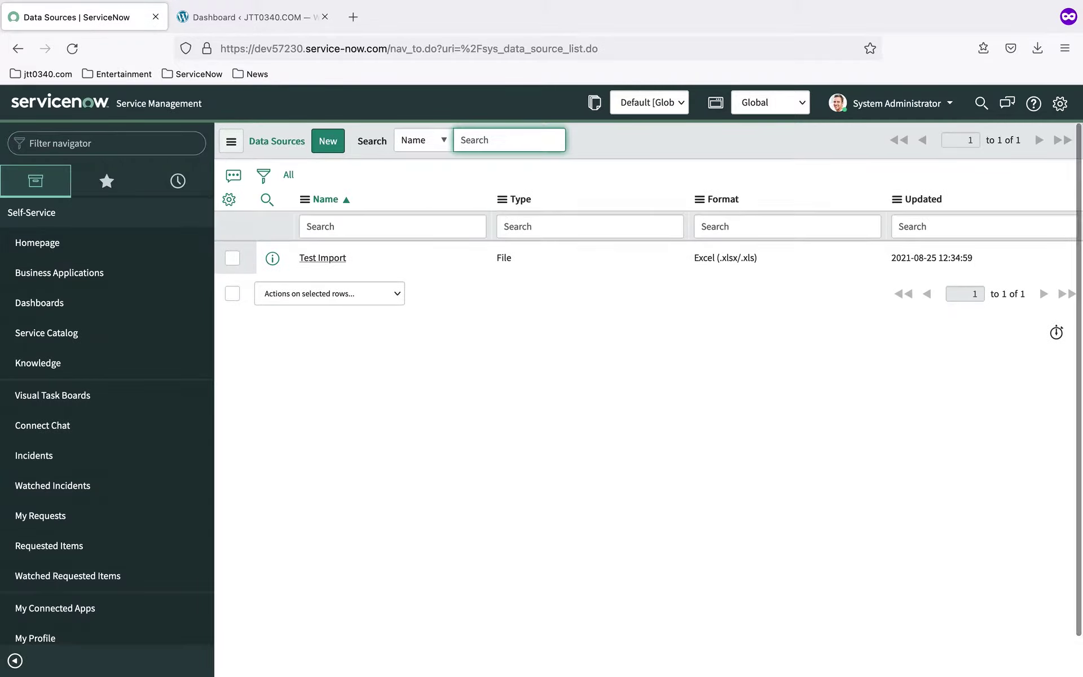
left_click(333, 264)
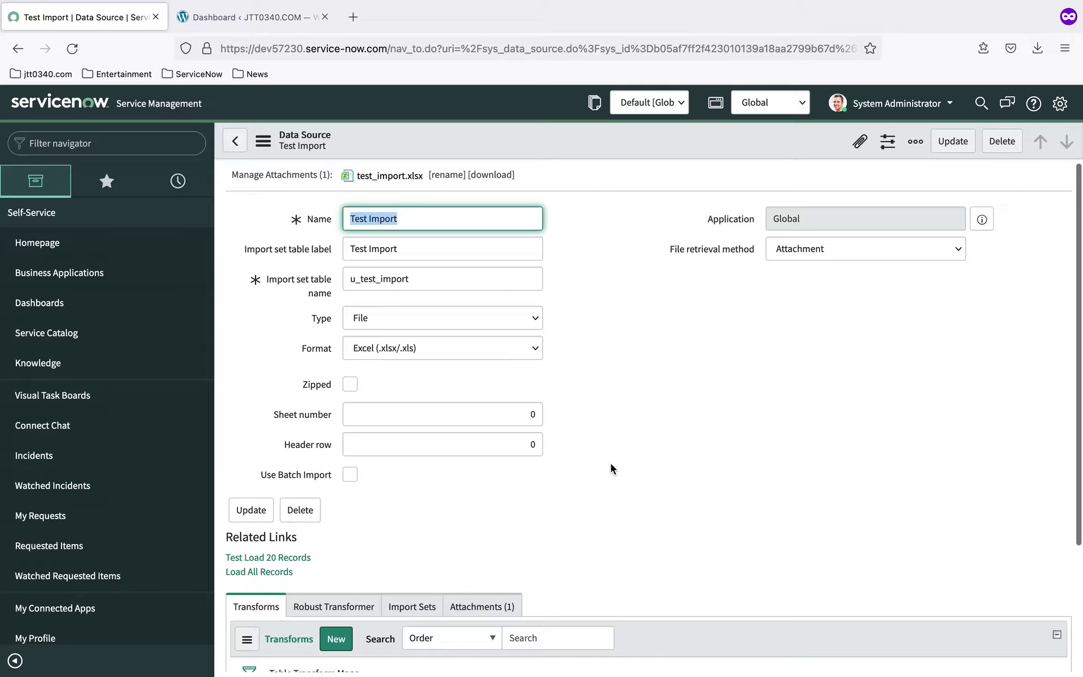
Load all records of the Test Import data source into its import set table
scroll(610, 461, "down", 1)
scroll(611, 461, "up", 1)
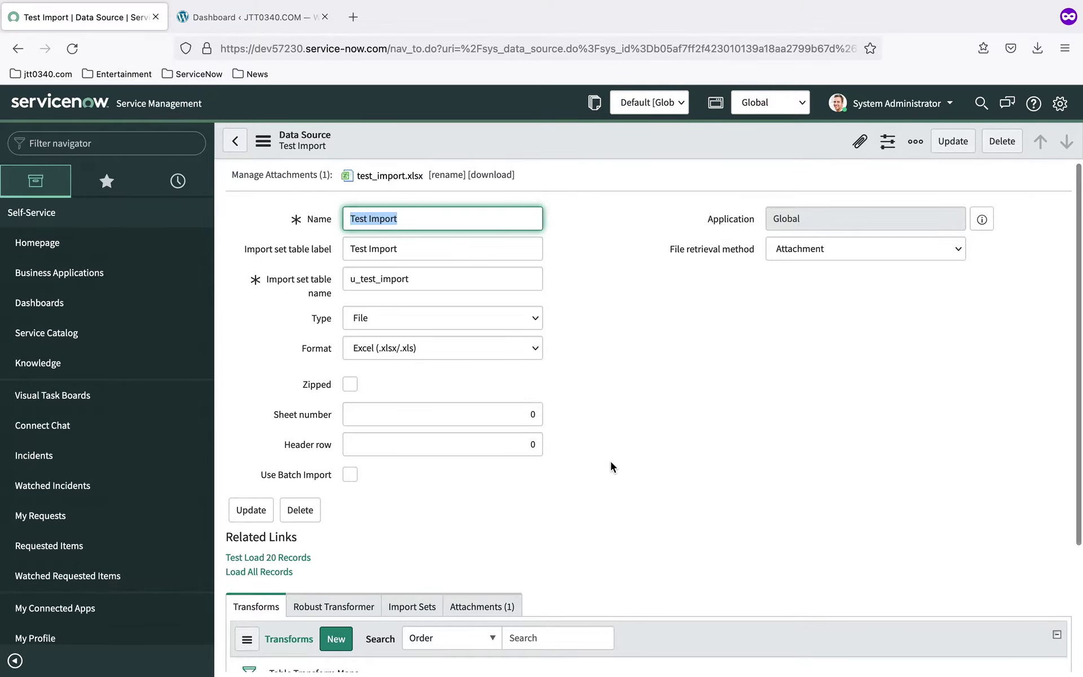
scroll(611, 462, "down", 1)
scroll(611, 462, "up", 1)
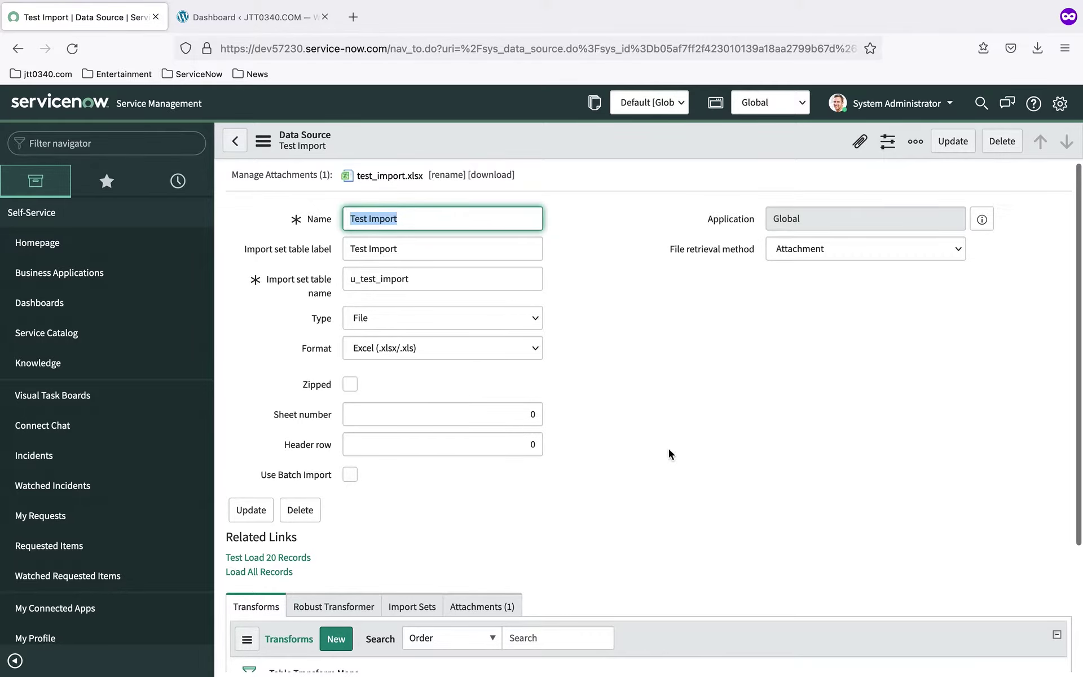
scroll(669, 451, "down", 5)
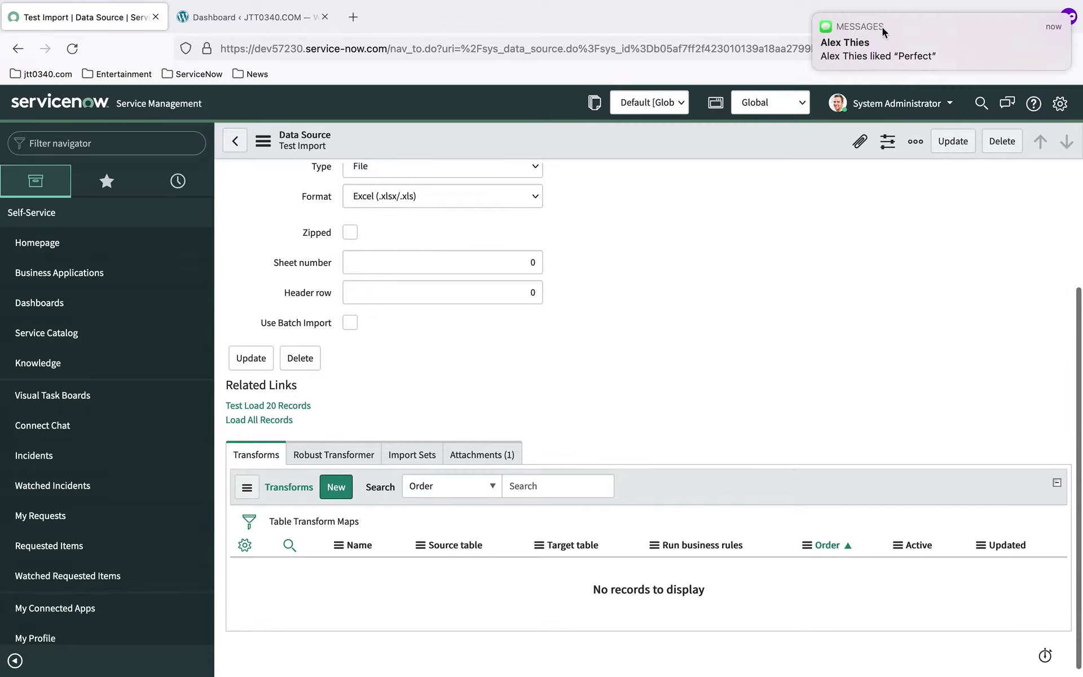
left_click(1057, 28)
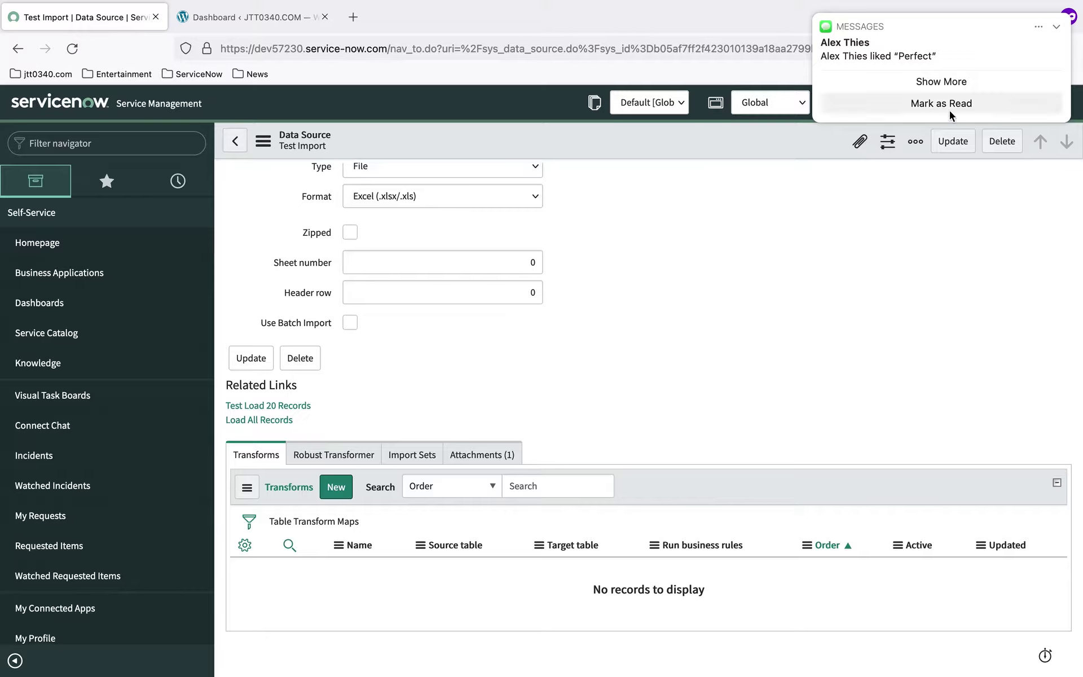
left_click(1057, 28)
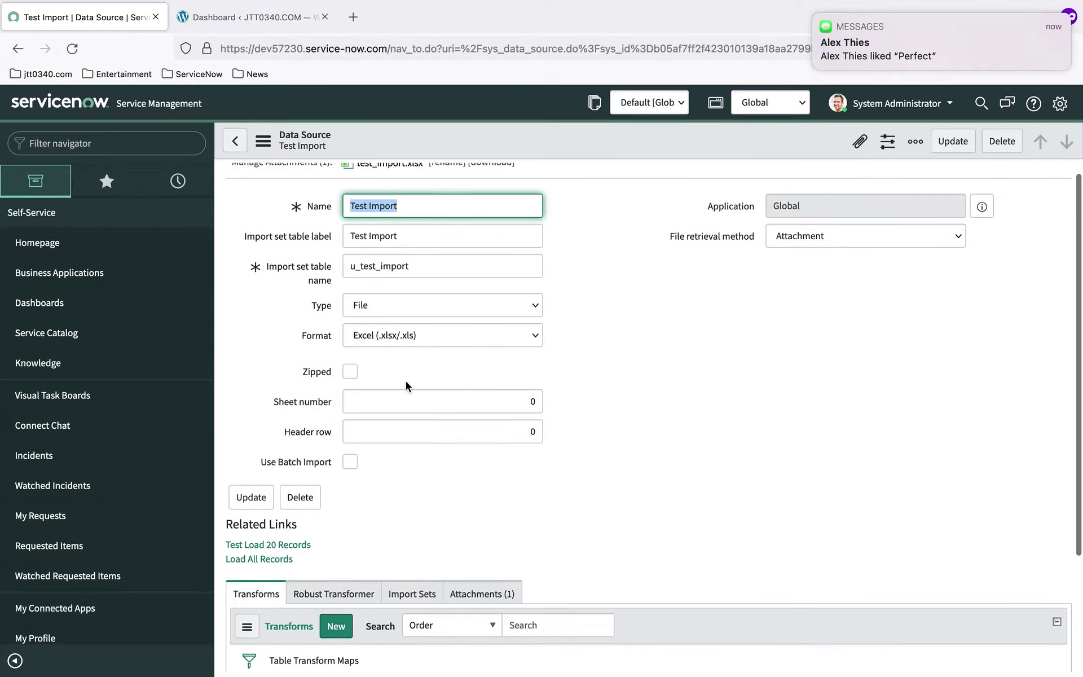
scroll(405, 381, "down", 5)
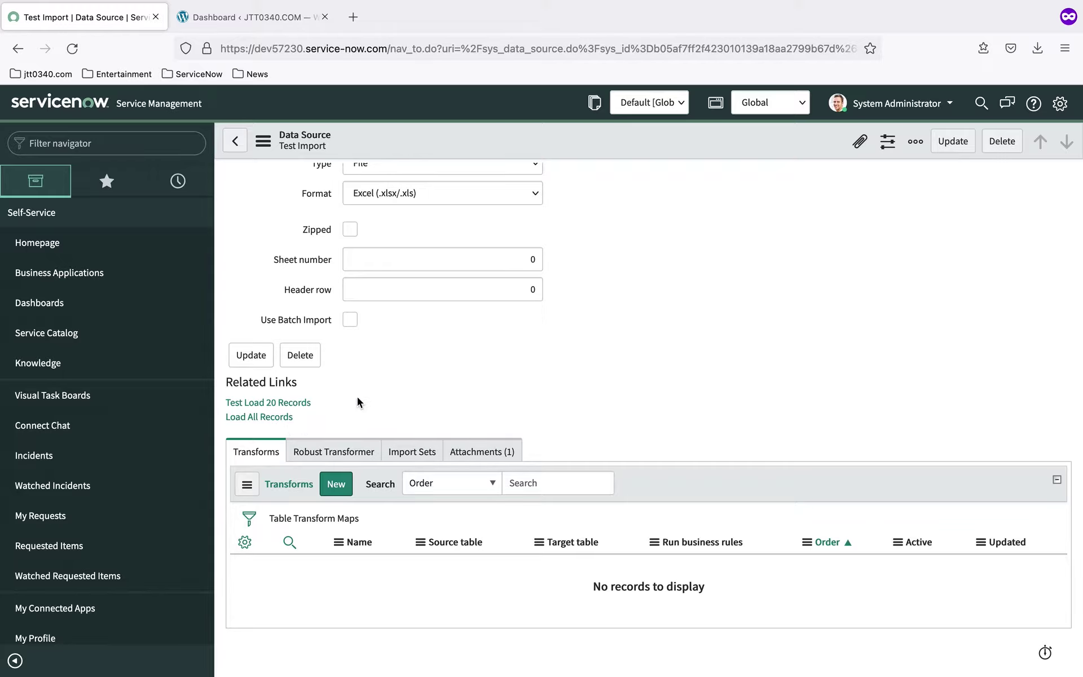
left_click(277, 419)
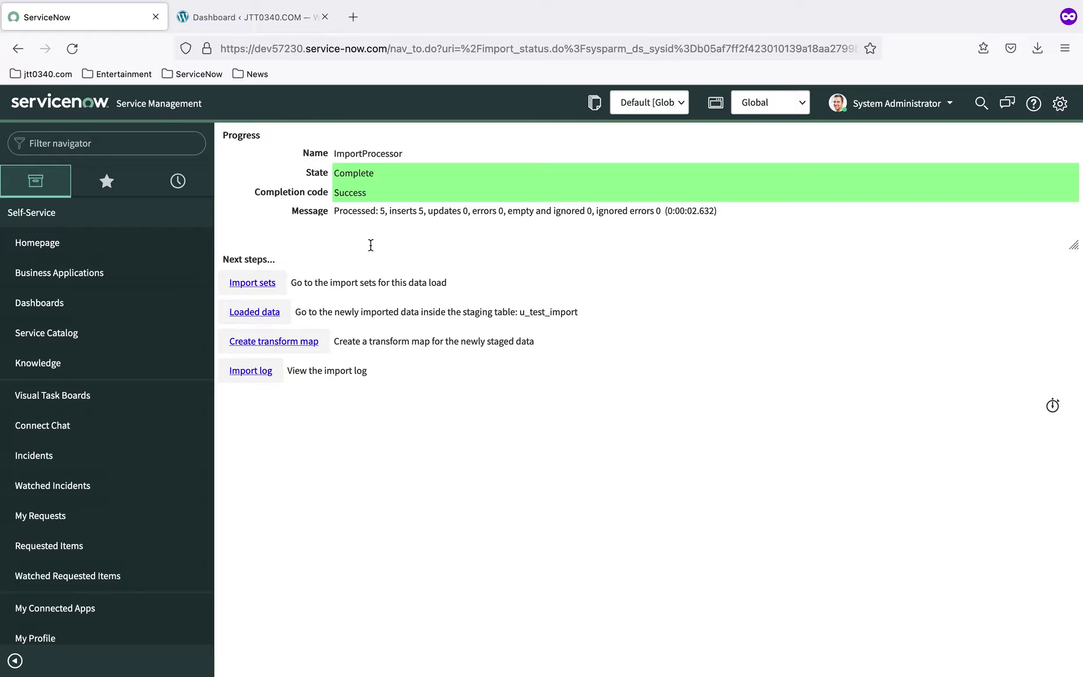
Go back to the Test Import data source record and copy its import set table name, u_test_import
left_click(20, 51)
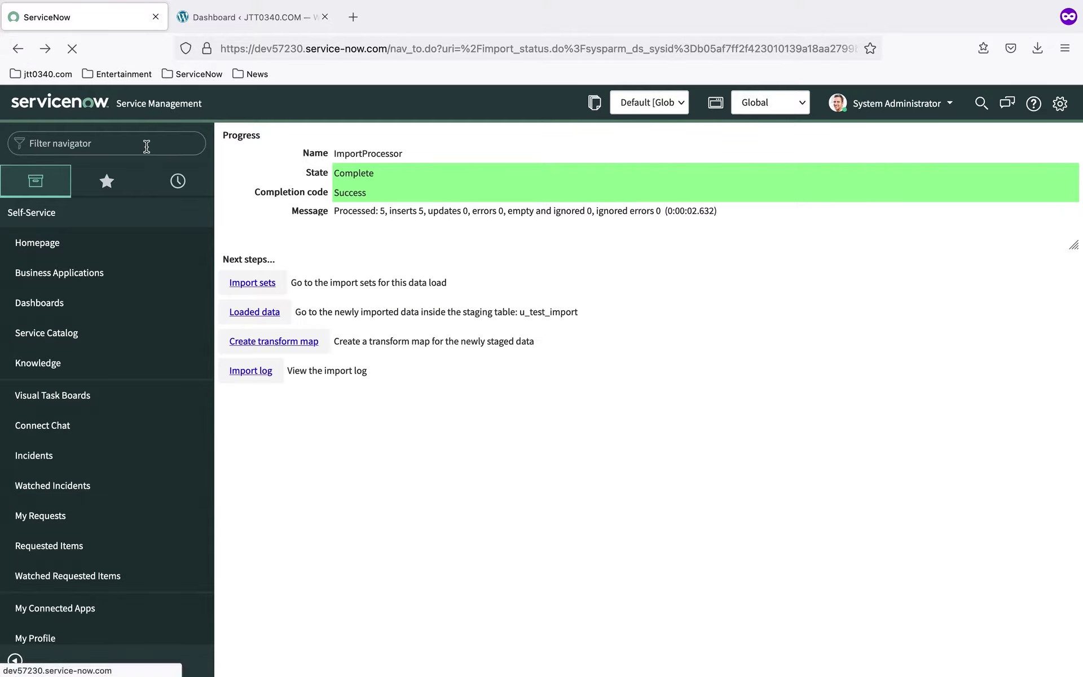
left_click(18, 51)
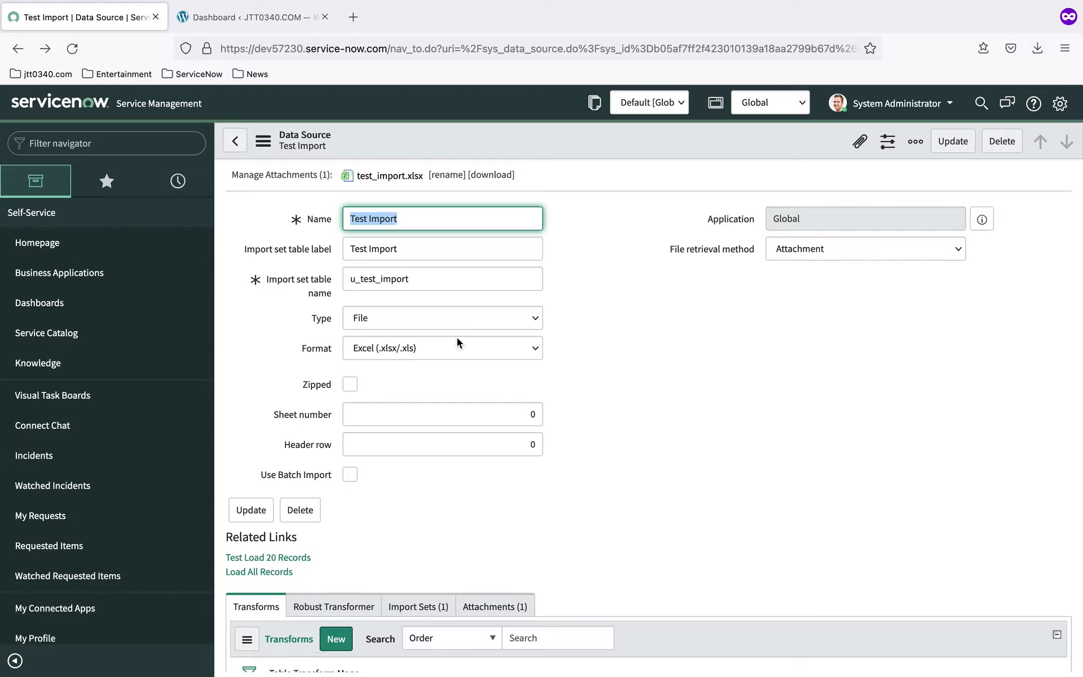
mouse_move(323, 298)
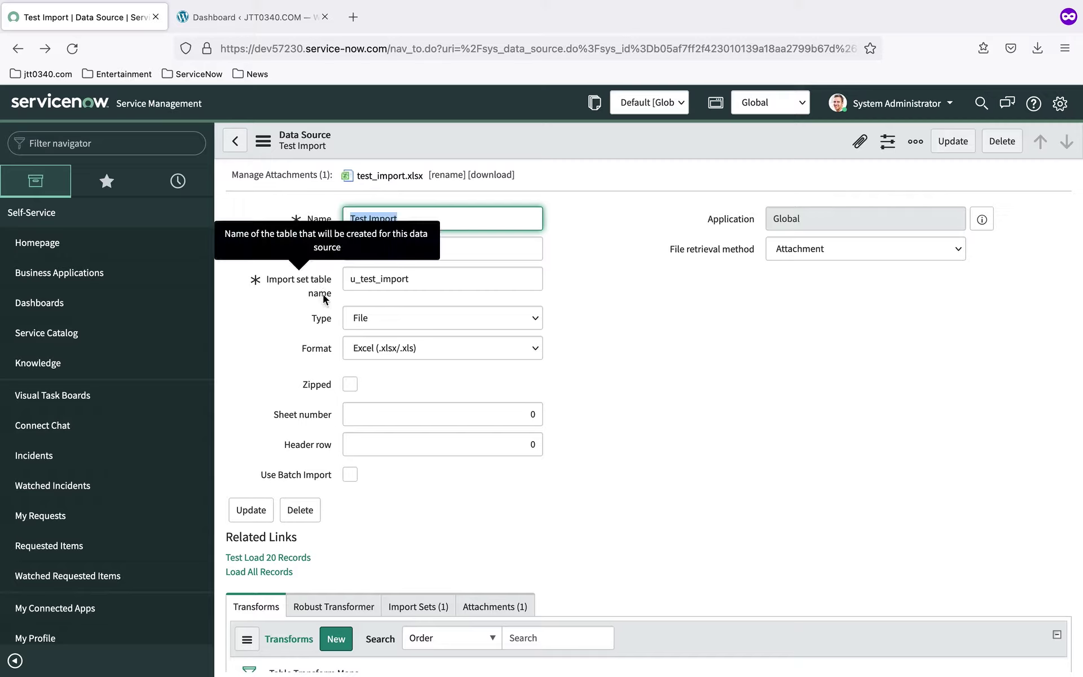
left_click_drag(348, 279, 413, 280)
key("ctrl+c")
right_click(396, 277)
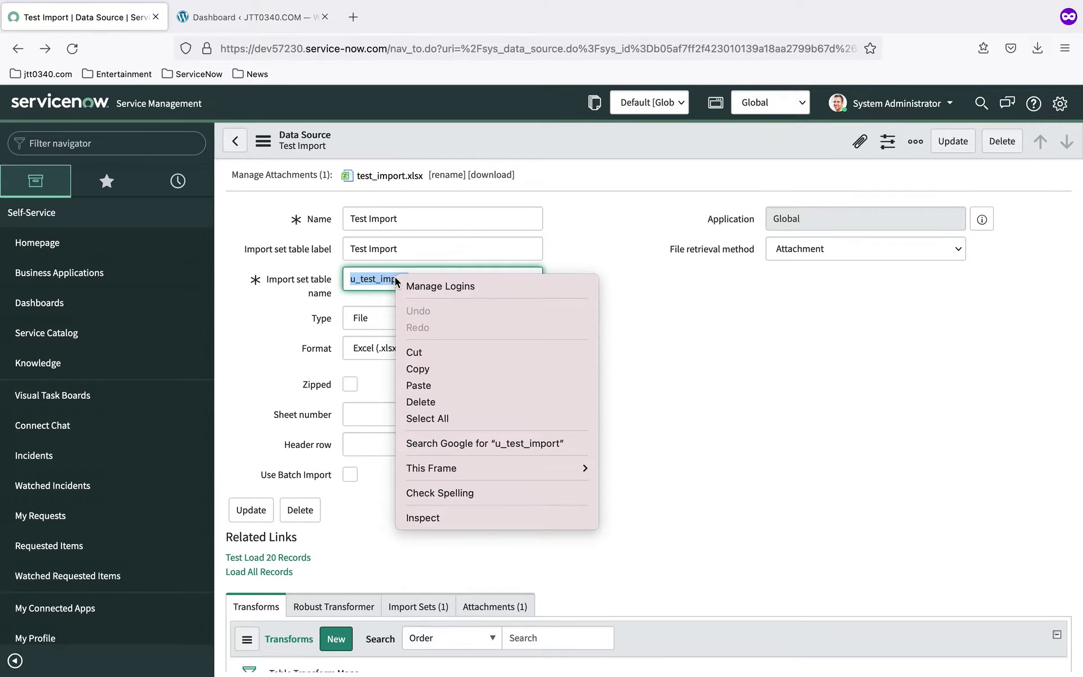
left_click(431, 367)
Open the list of imported rows in the staging table with u_test_import.list
left_click(79, 143)
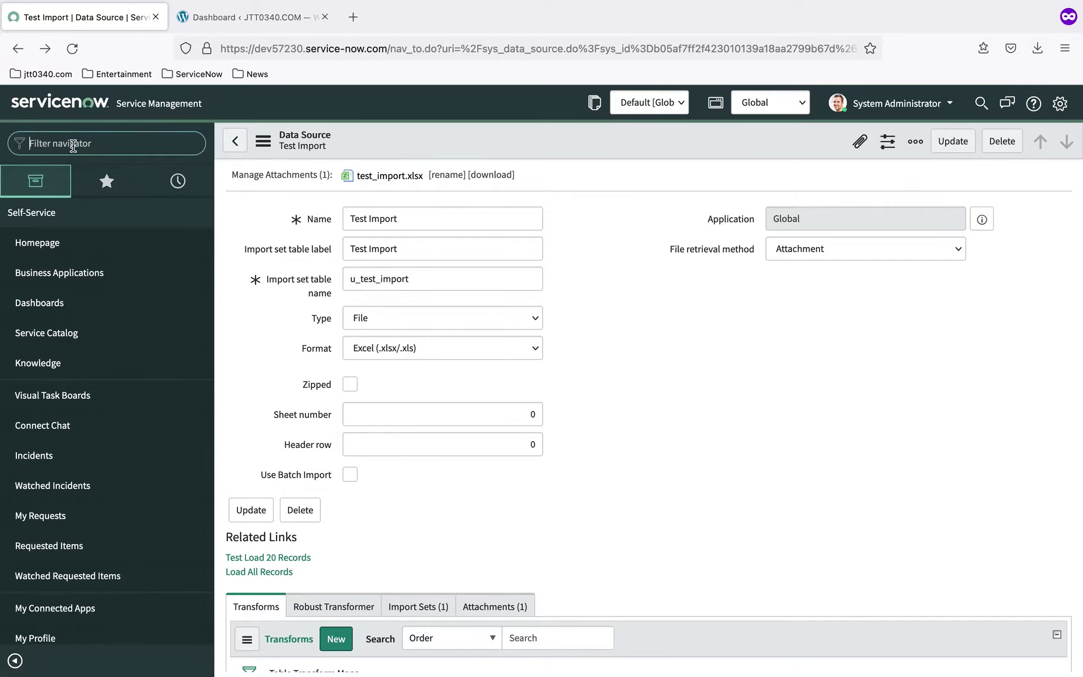
right_click(75, 144)
left_click(115, 227)
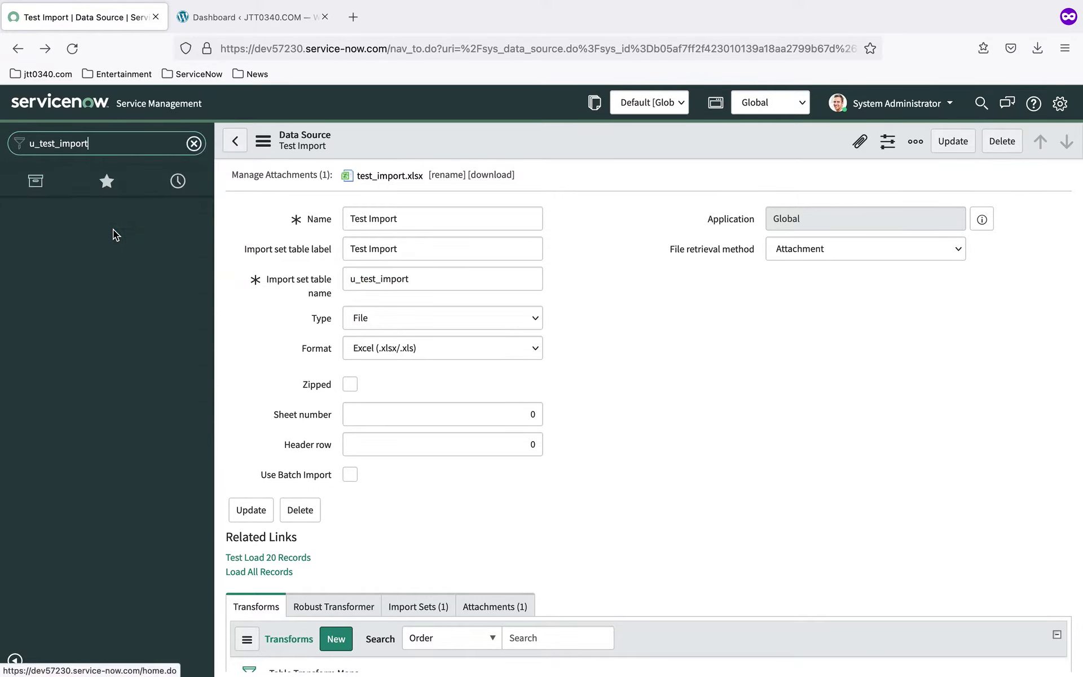
type(".list")
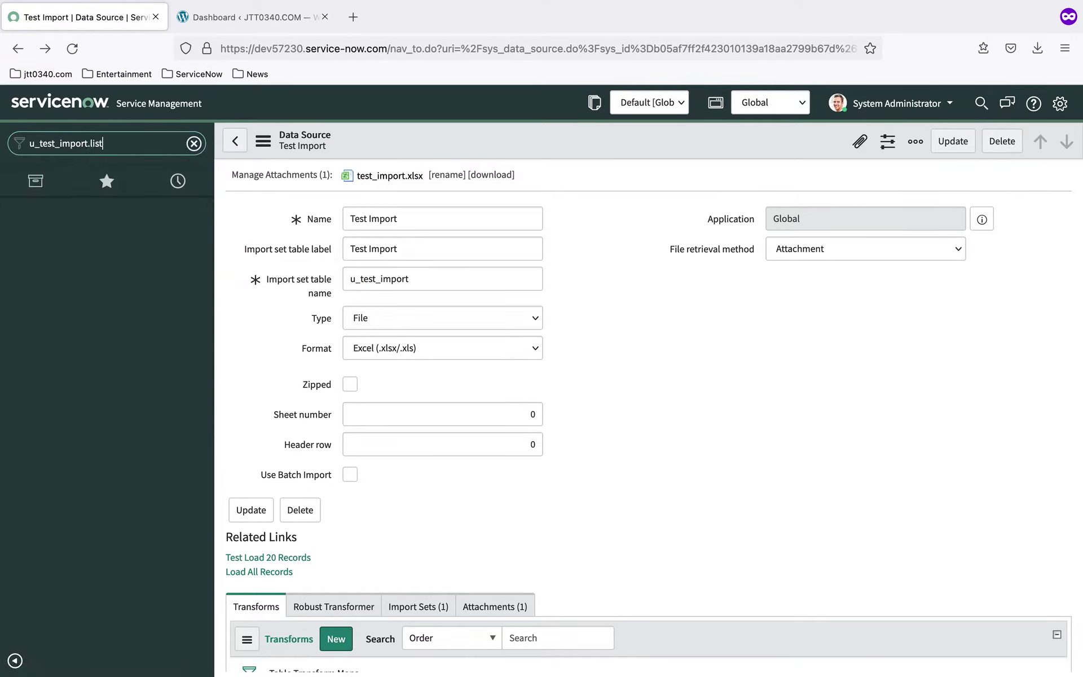
key("Return")
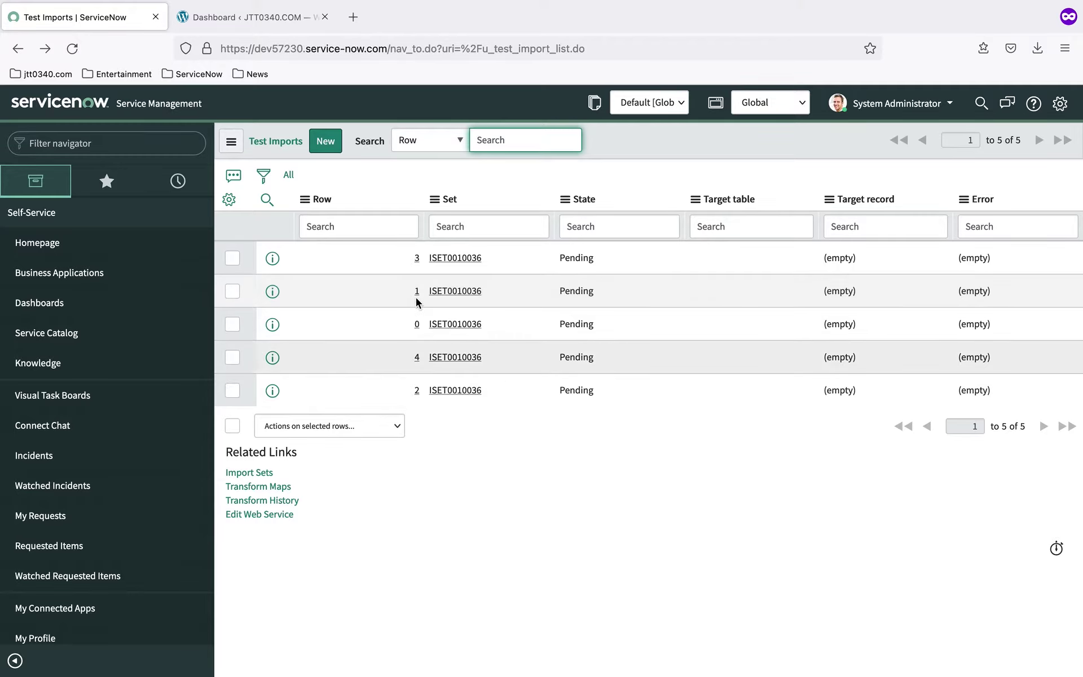
Open the table definition behind the Test Imports list and examine its parent table and columns
left_click(305, 201)
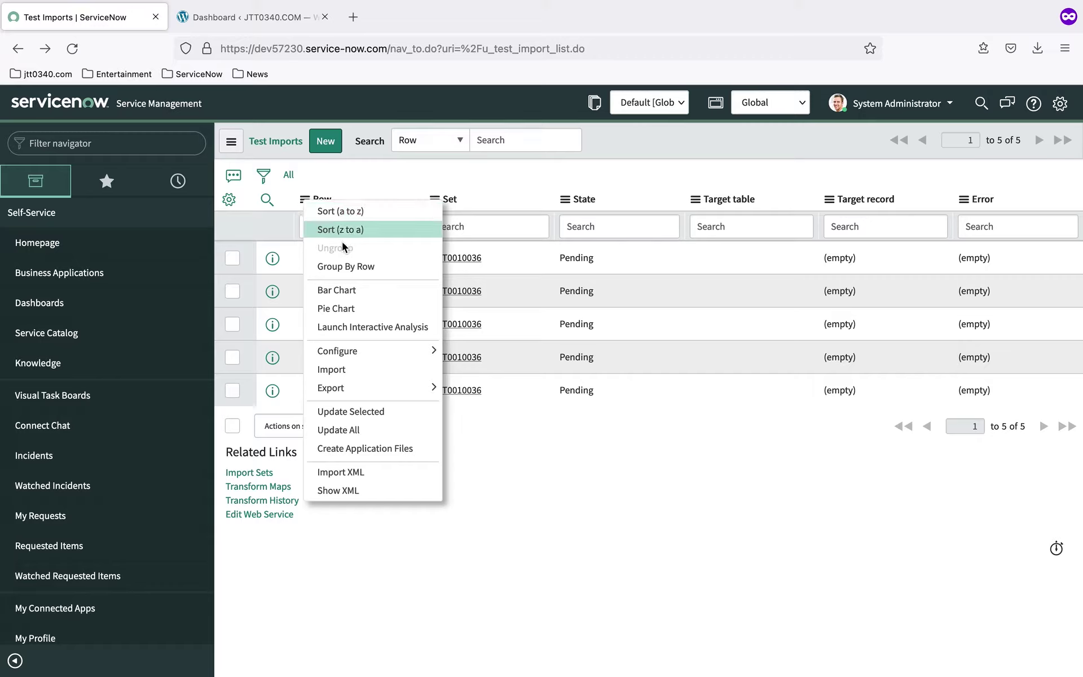
mouse_move(376, 345)
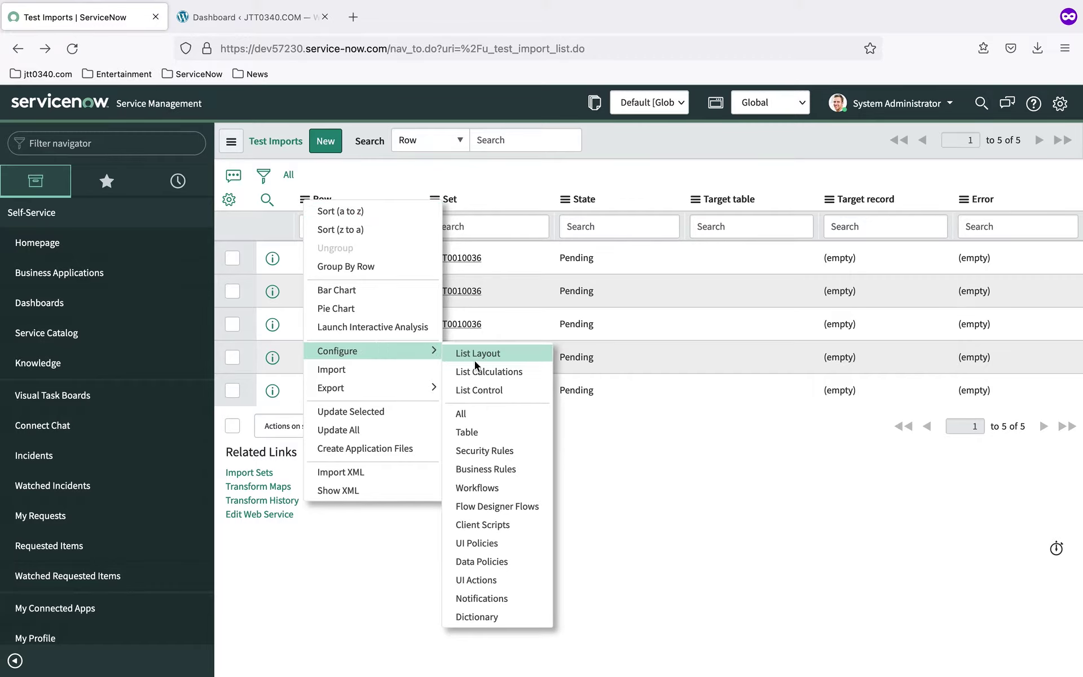
left_click(482, 430)
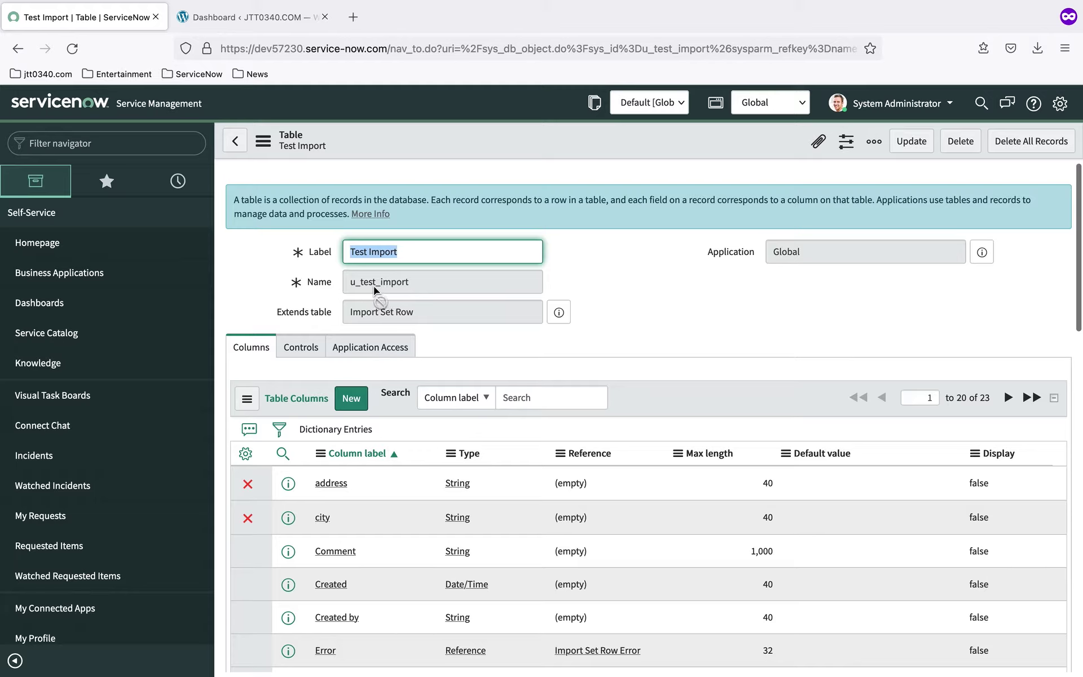
scroll(566, 358, "down", 2)
scroll(566, 358, "up", 2)
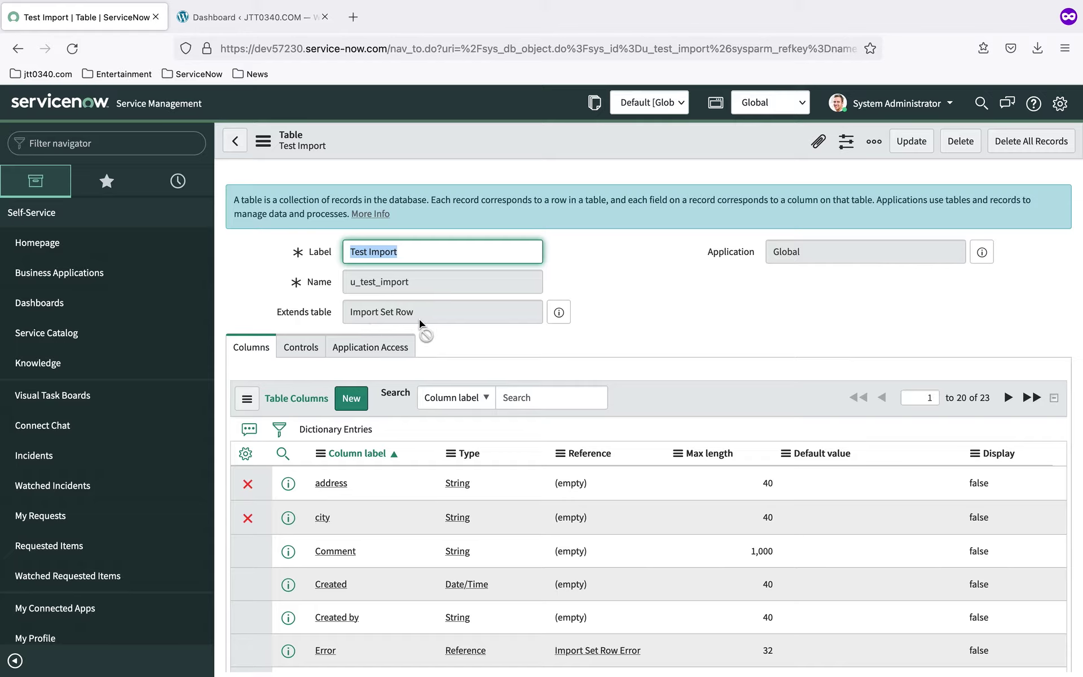
scroll(675, 343, "down", 2)
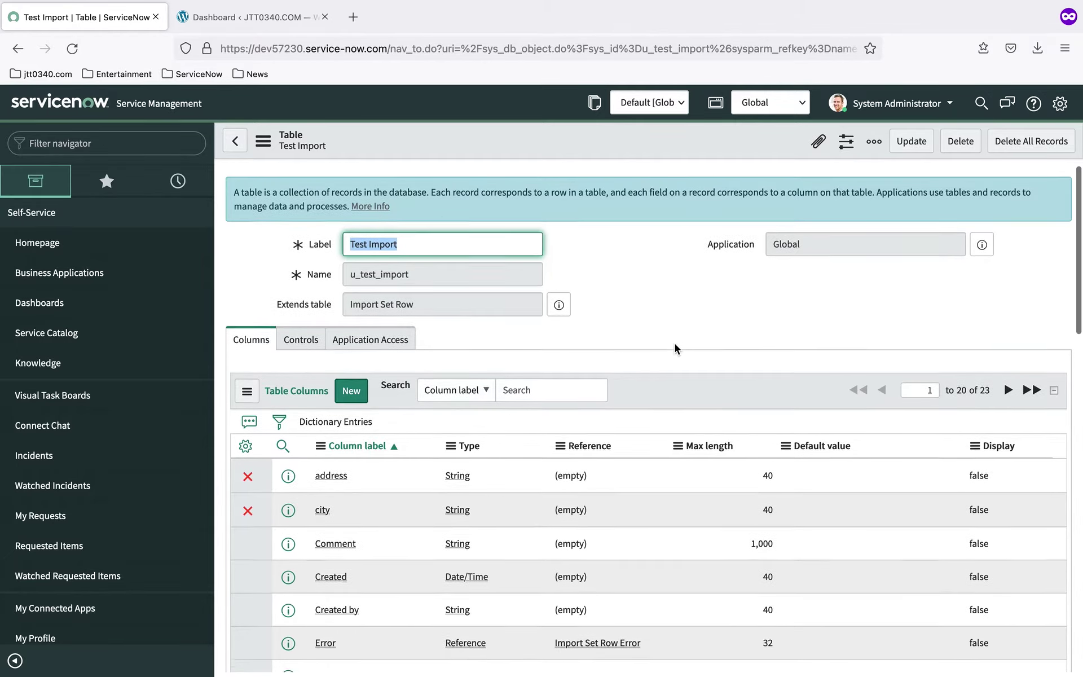
Examine all columns of the Test Import table definition, including those on the second page of the column list
scroll(675, 344, "down", 2)
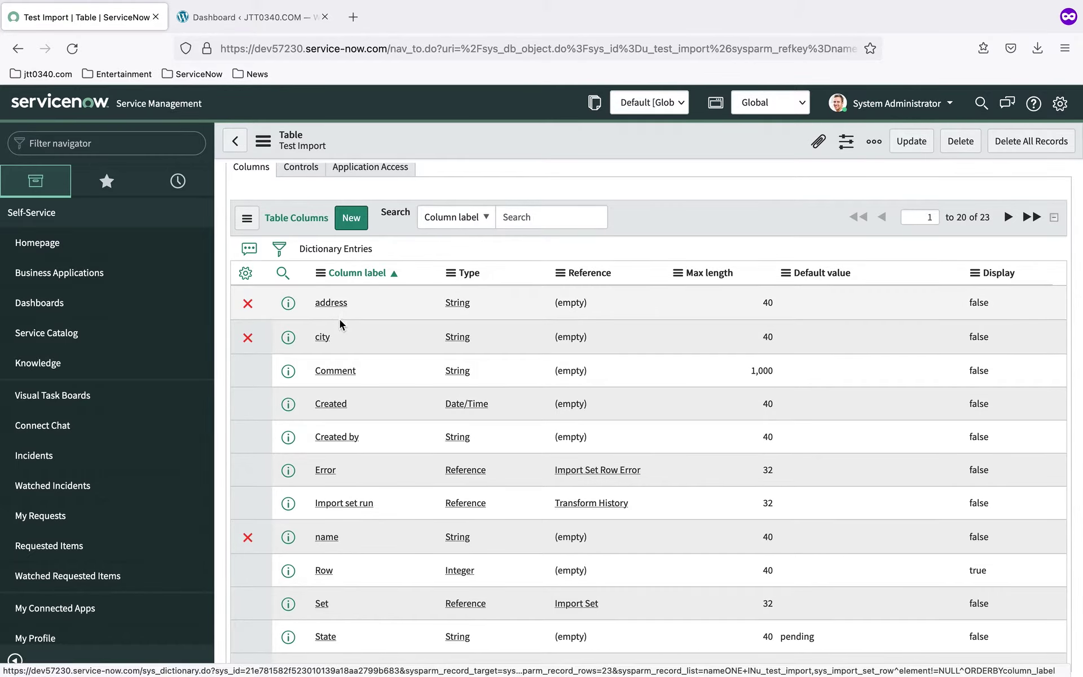
scroll(453, 466, "down", 3)
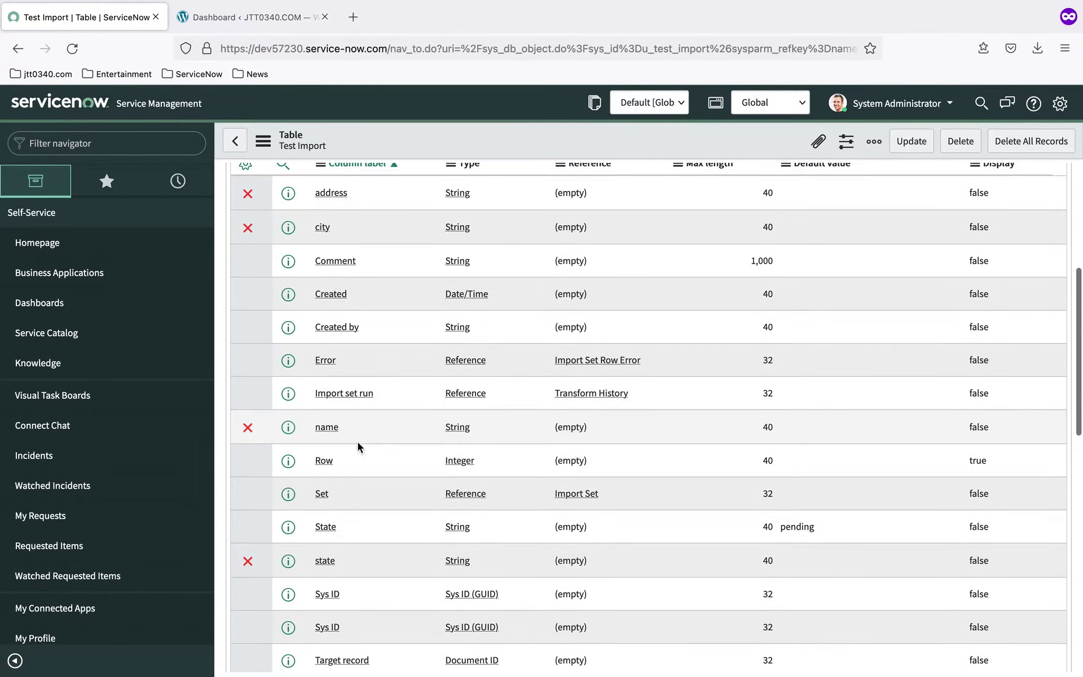
scroll(424, 484, "down", 3)
scroll(434, 523, "down", 10)
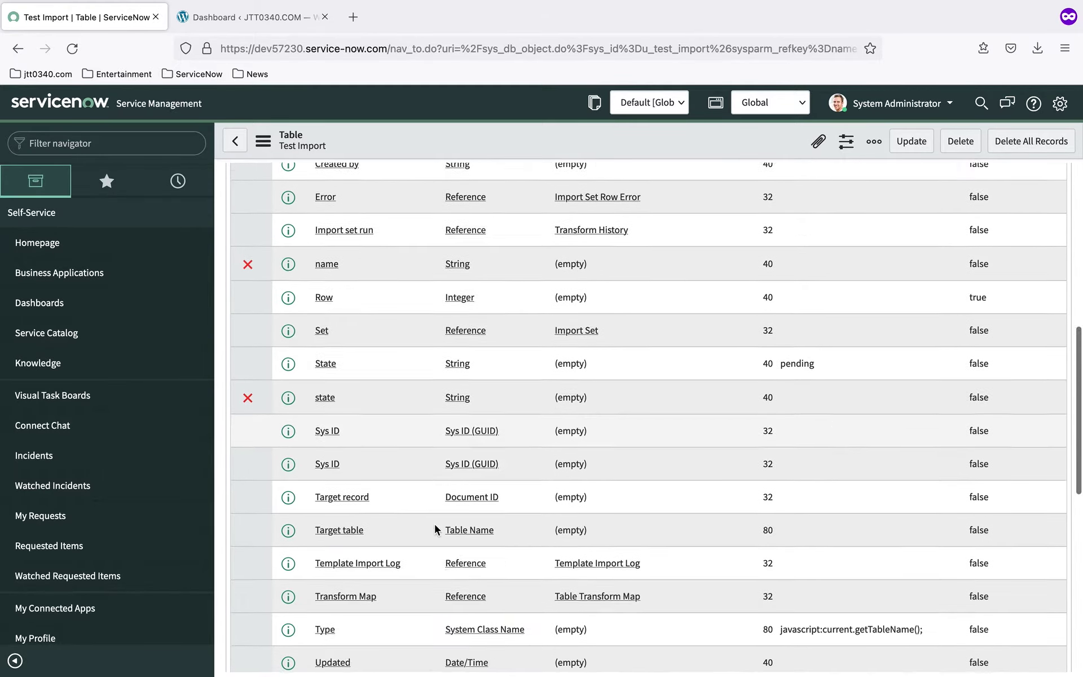
scroll(435, 525, "up", 5)
scroll(434, 525, "up", 8)
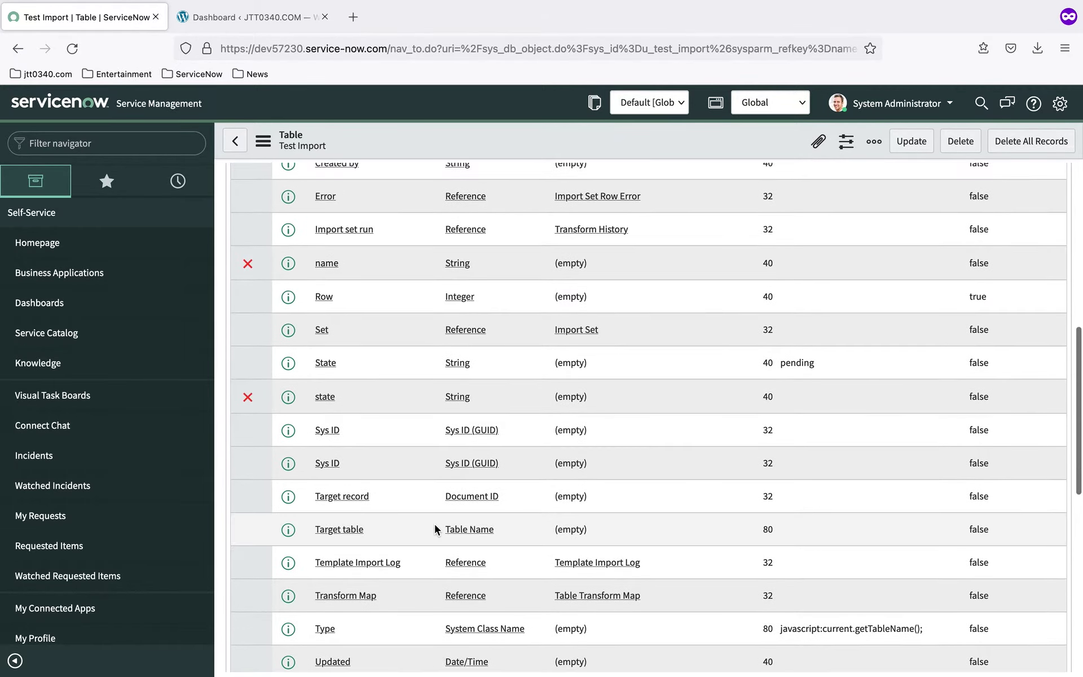
scroll(435, 524, "up", 7)
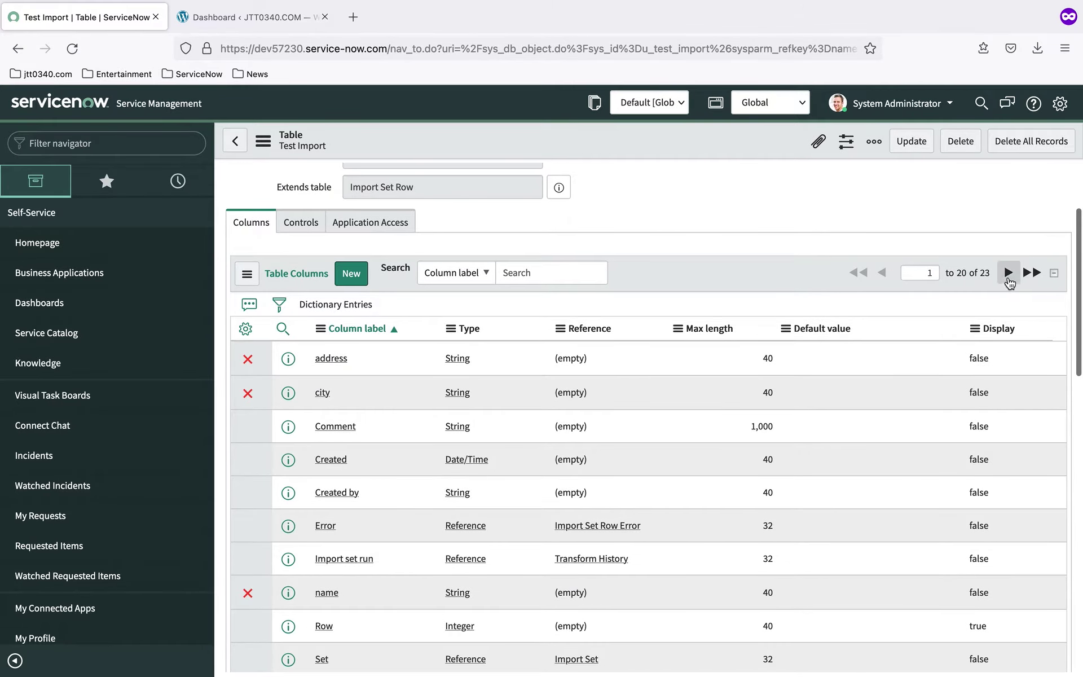
left_click(1009, 277)
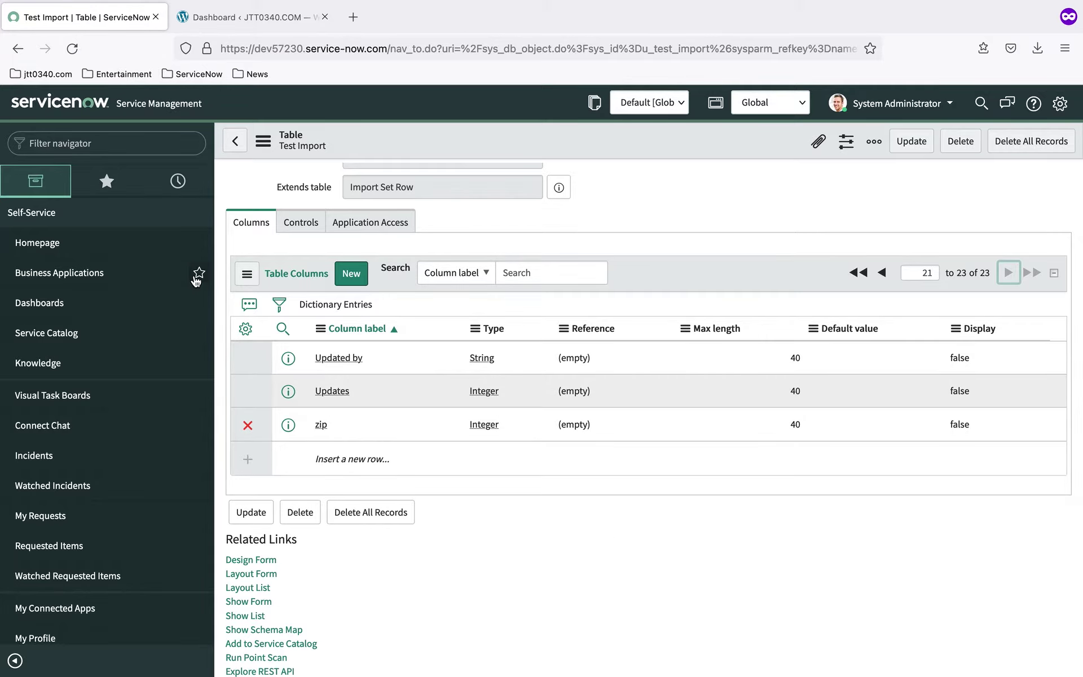
Open the data sources list with sys_data_source.list and open the Test Import record
left_click(97, 145)
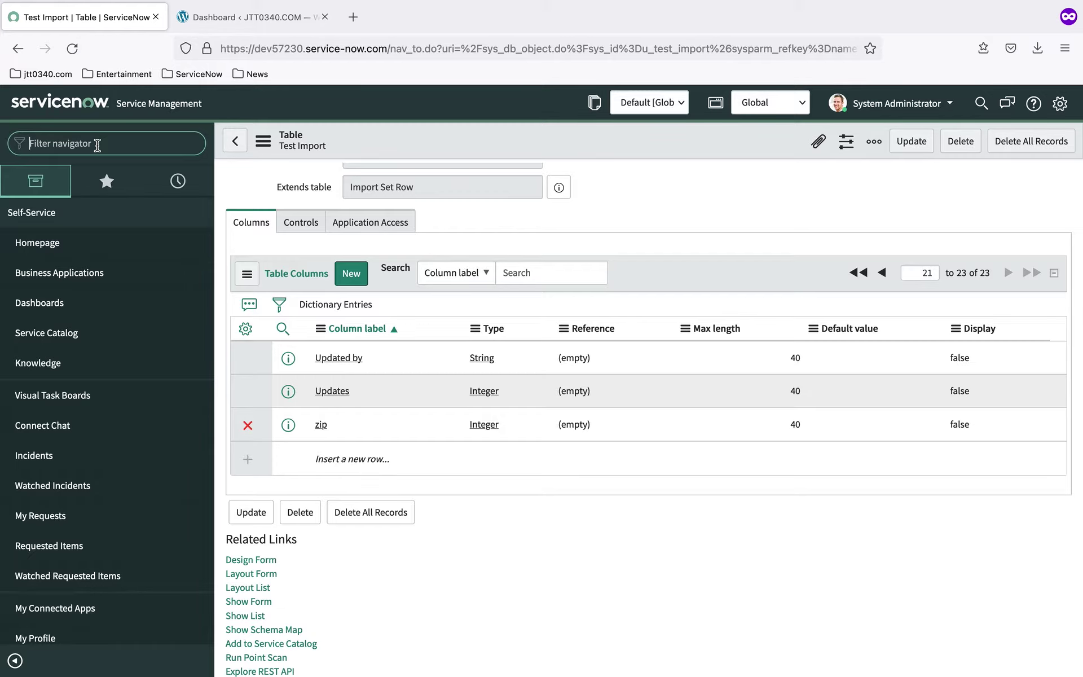
type("sys_")
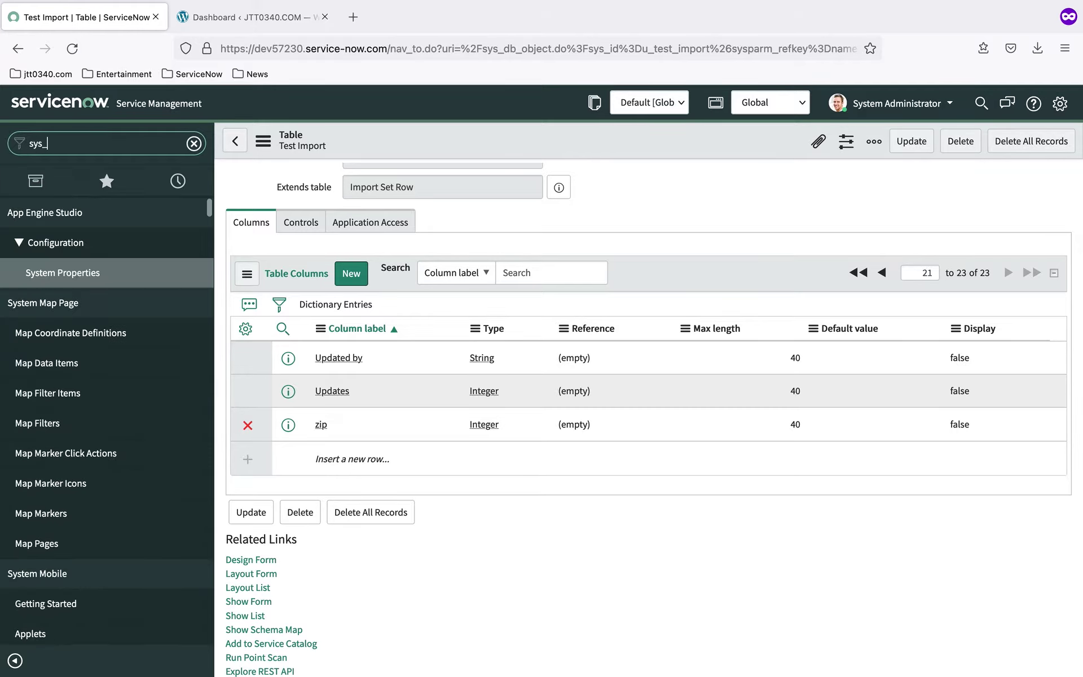
type("data_")
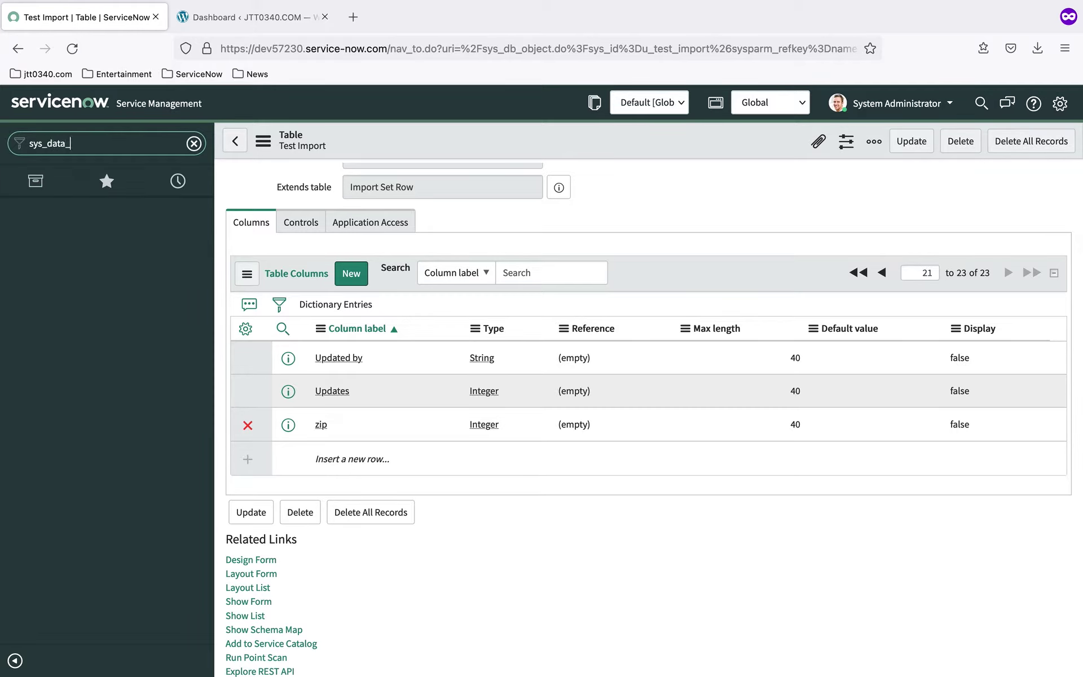
type("source.list")
key("Return")
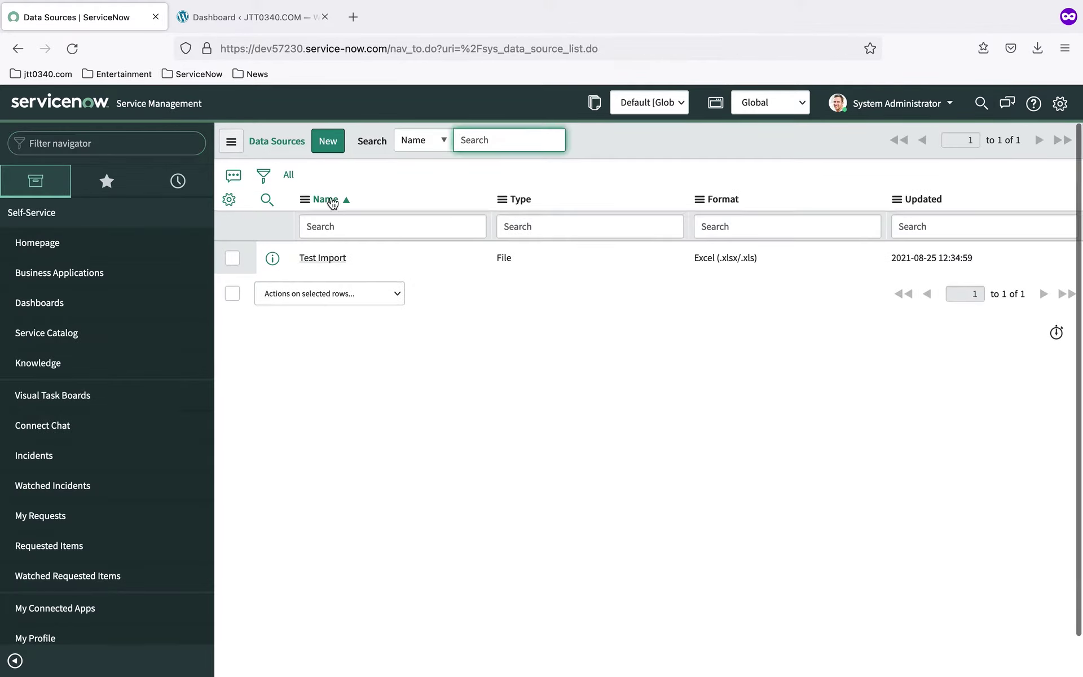
left_click(326, 260)
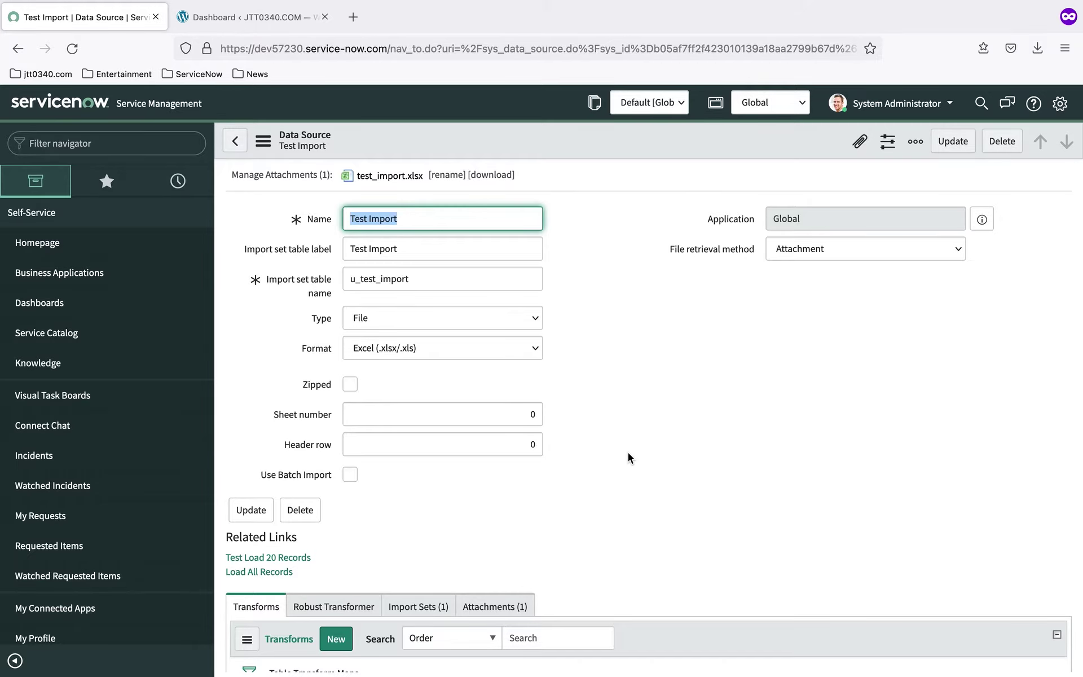
Run another load of all records for the Test Import data source
scroll(629, 454, "down", 3)
scroll(628, 452, "up", 3)
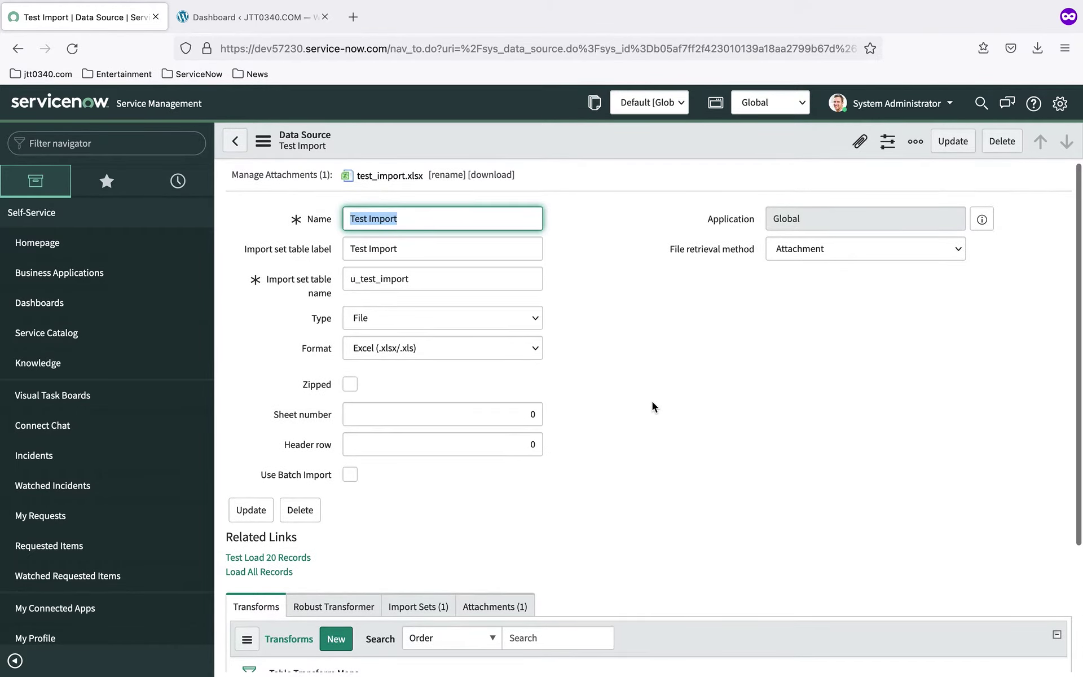
scroll(678, 398, "down", 4)
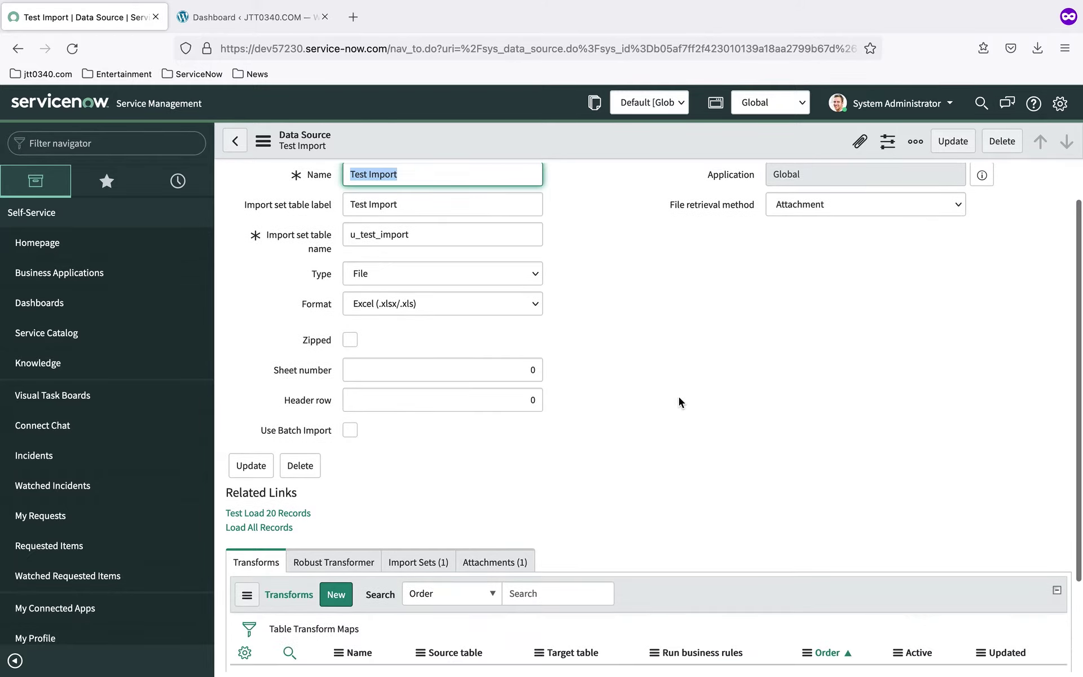
left_click(268, 470)
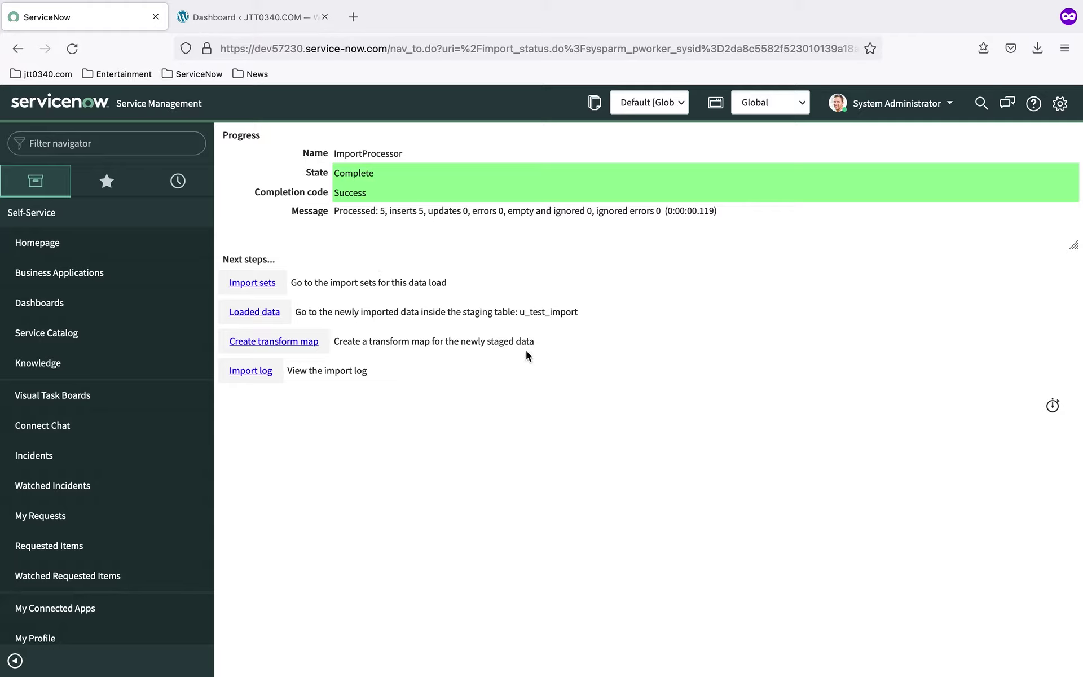
Return to the Test Import data source record and copy its import set table name, u_test_import
left_click(17, 48)
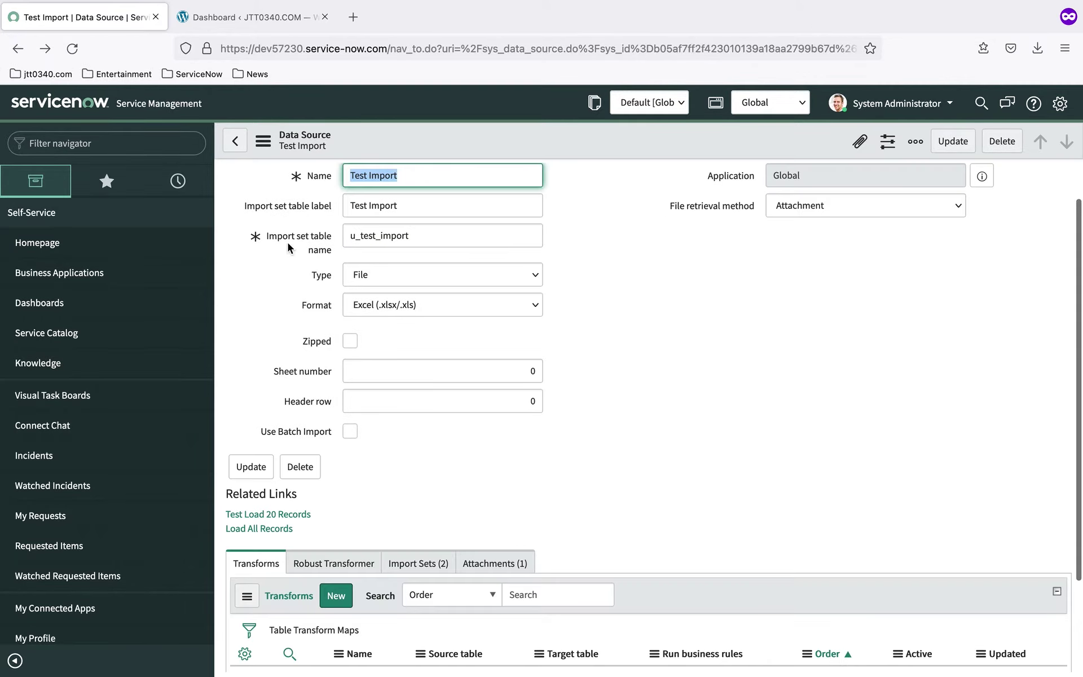
left_click_drag(350, 280, 408, 279)
right_click(407, 278)
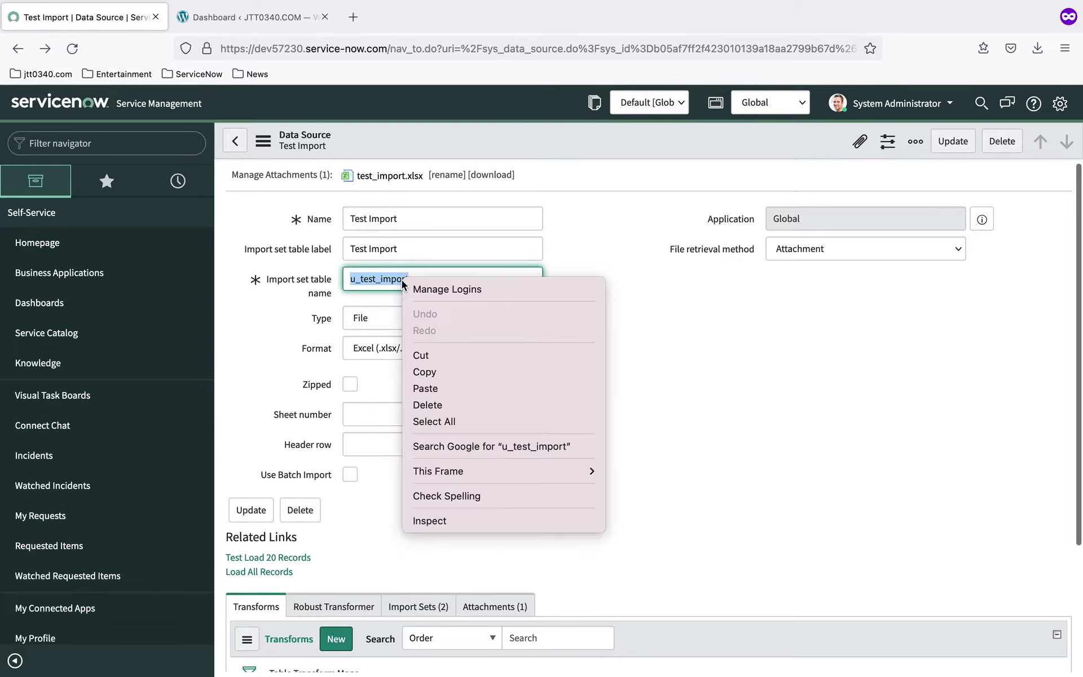
left_click(445, 373)
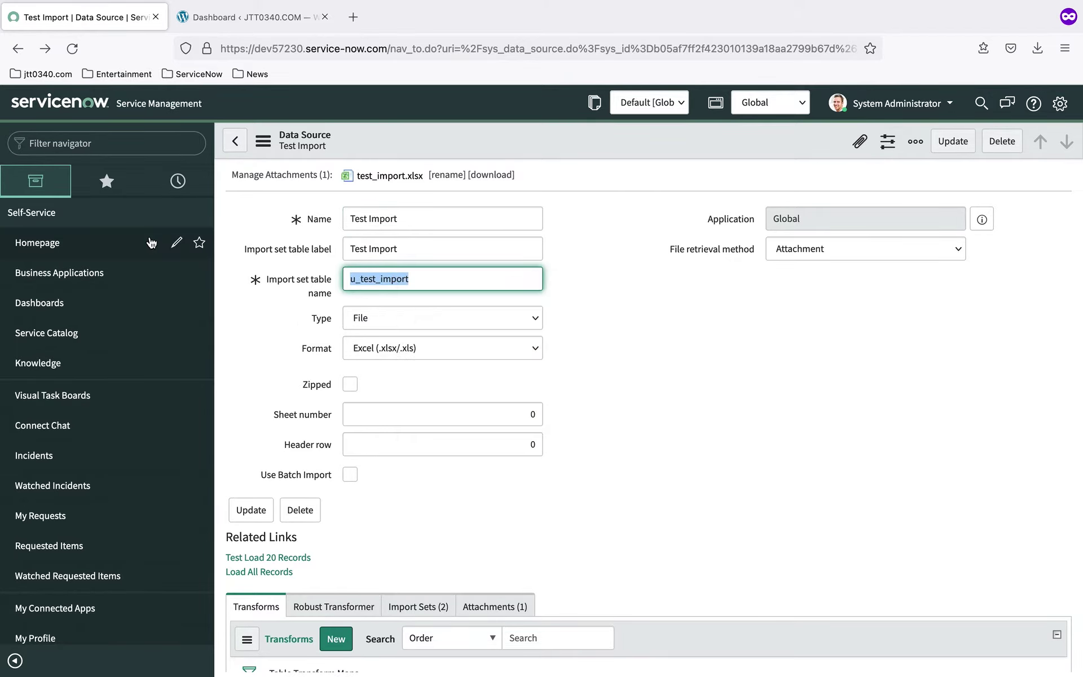
Open the staging table's list of imported rows with u_test_import.list
right_click(72, 146)
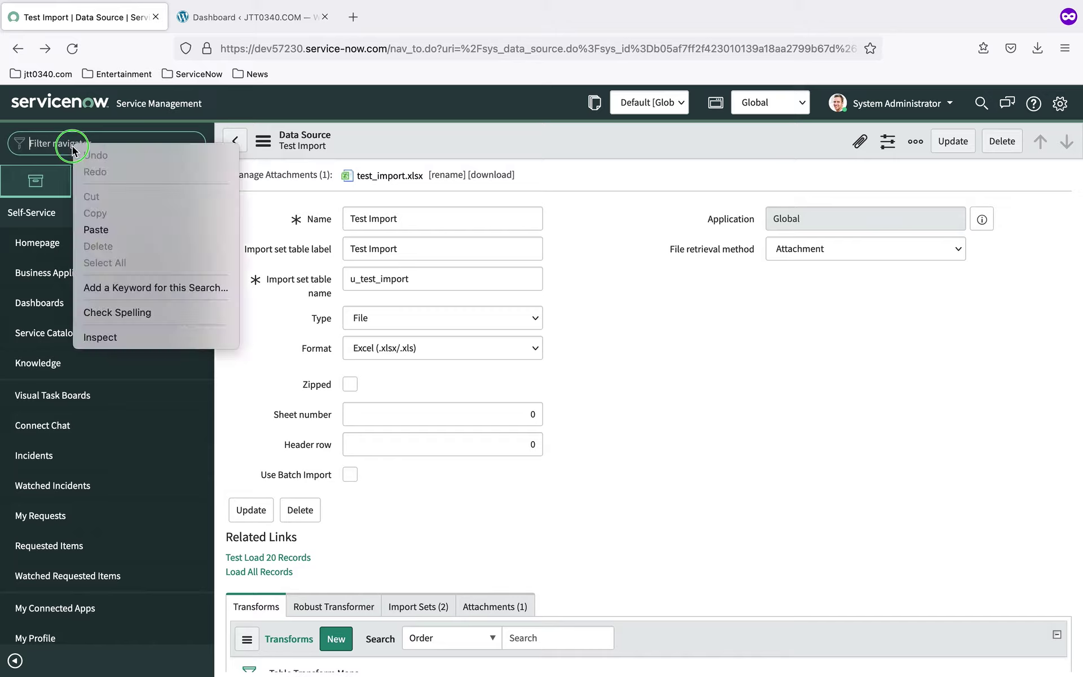
left_click(115, 231)
type(".list")
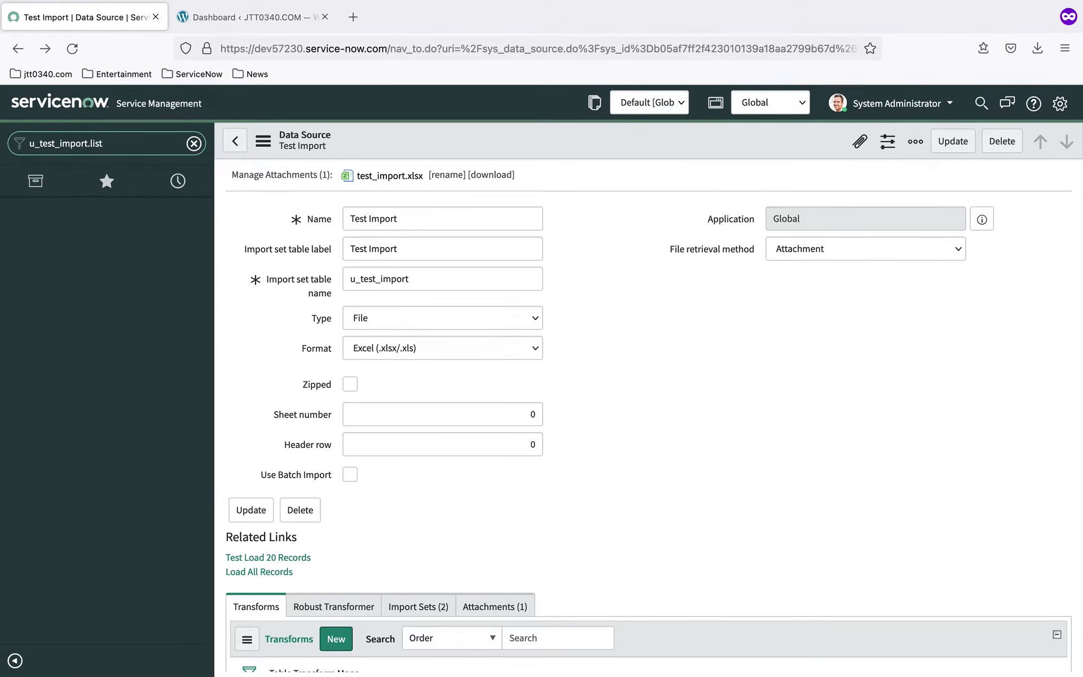
key("Return")
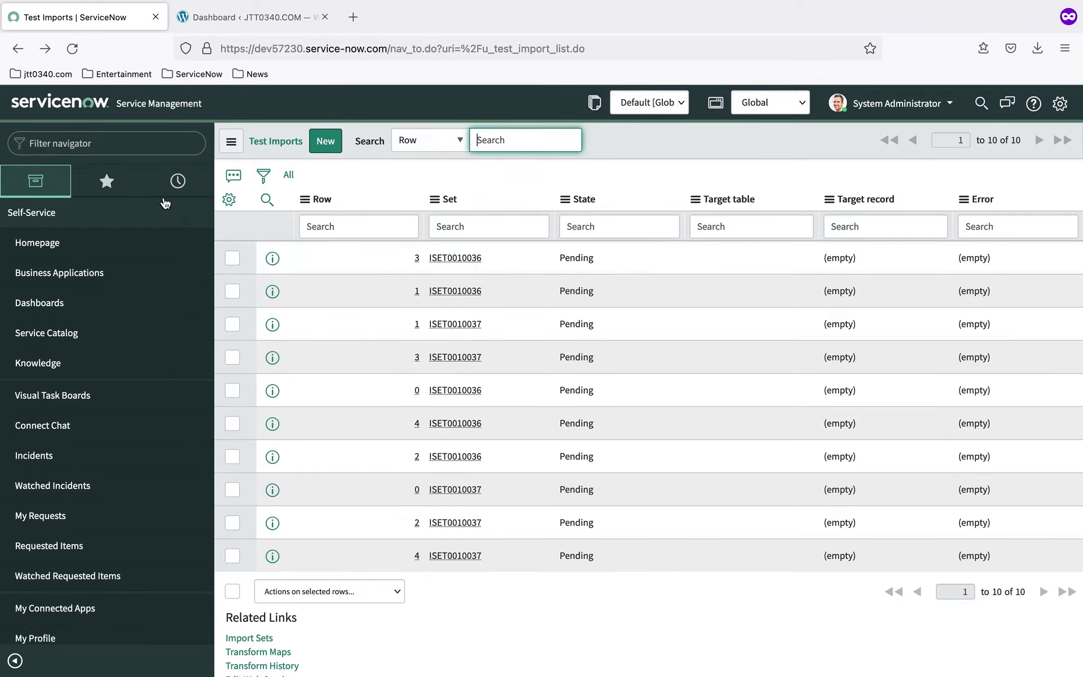
Open the list of import sets with sys_import_set.list
left_click(117, 147)
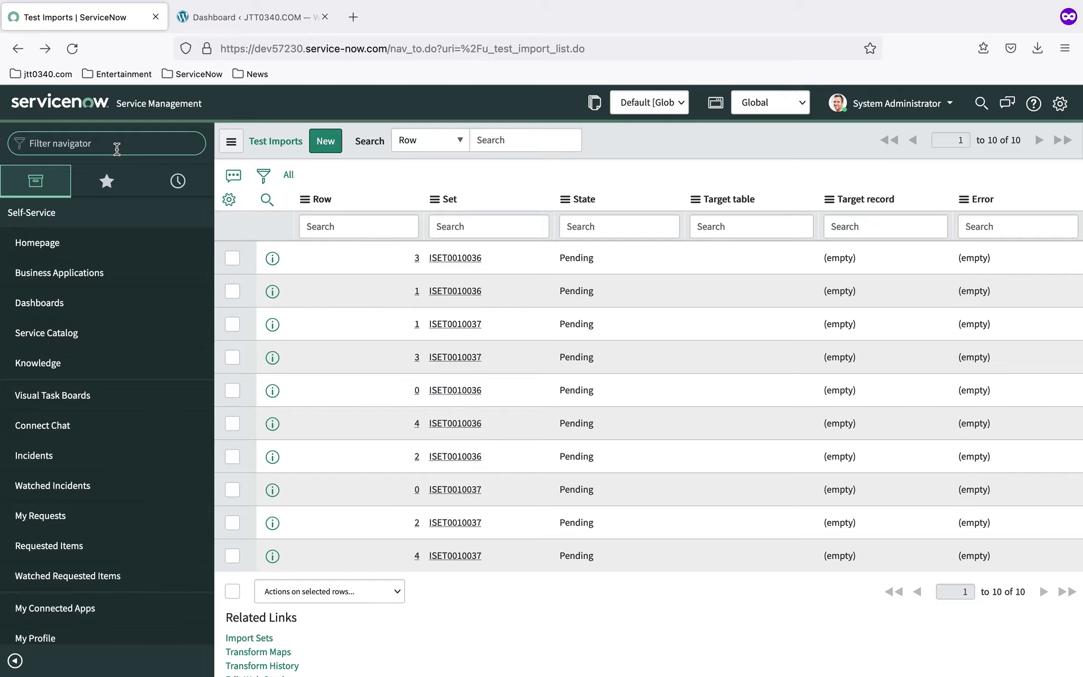
type("sys_impor")
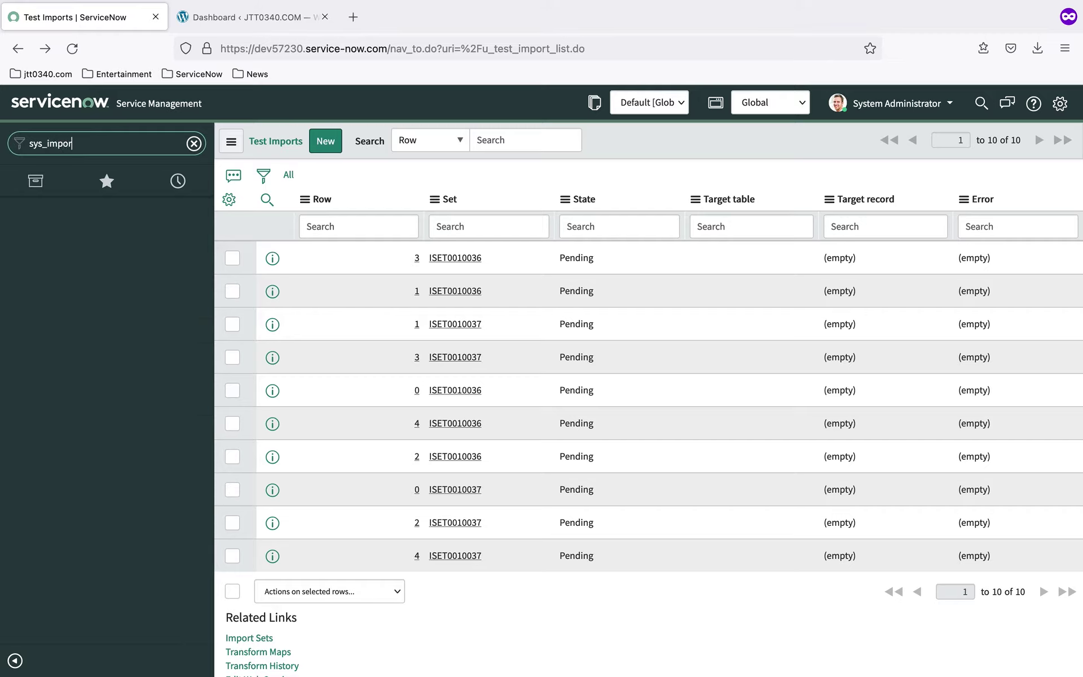
type("t_set.list")
key("Return")
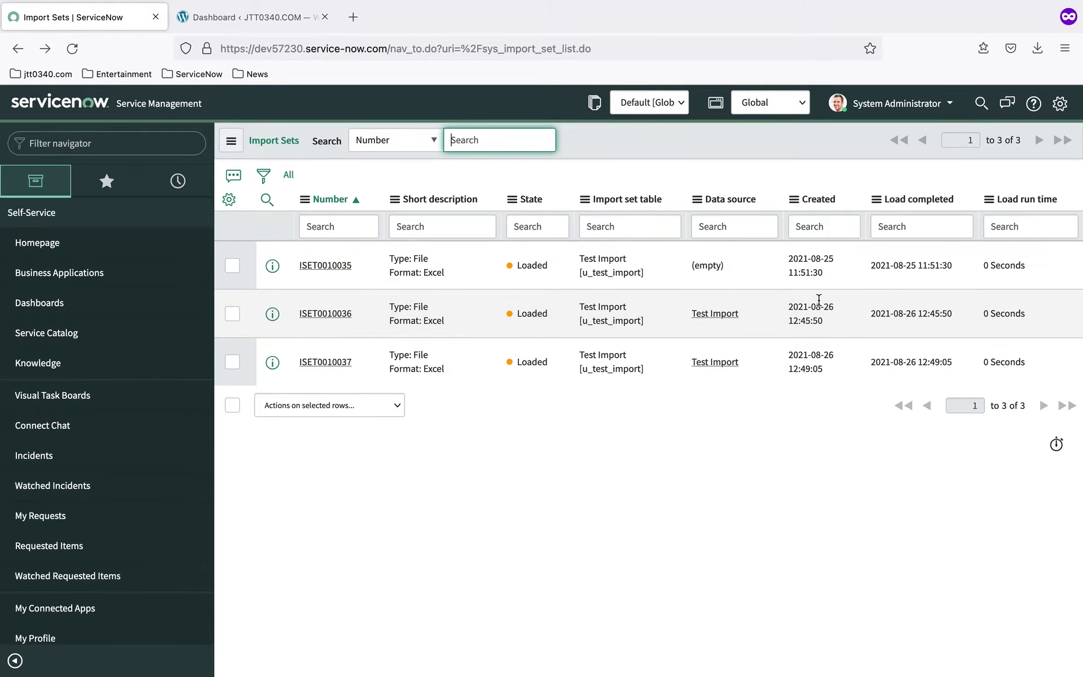
Delete the import set ISET0010035, which has an empty data source
left_click(234, 265)
left_click(396, 405)
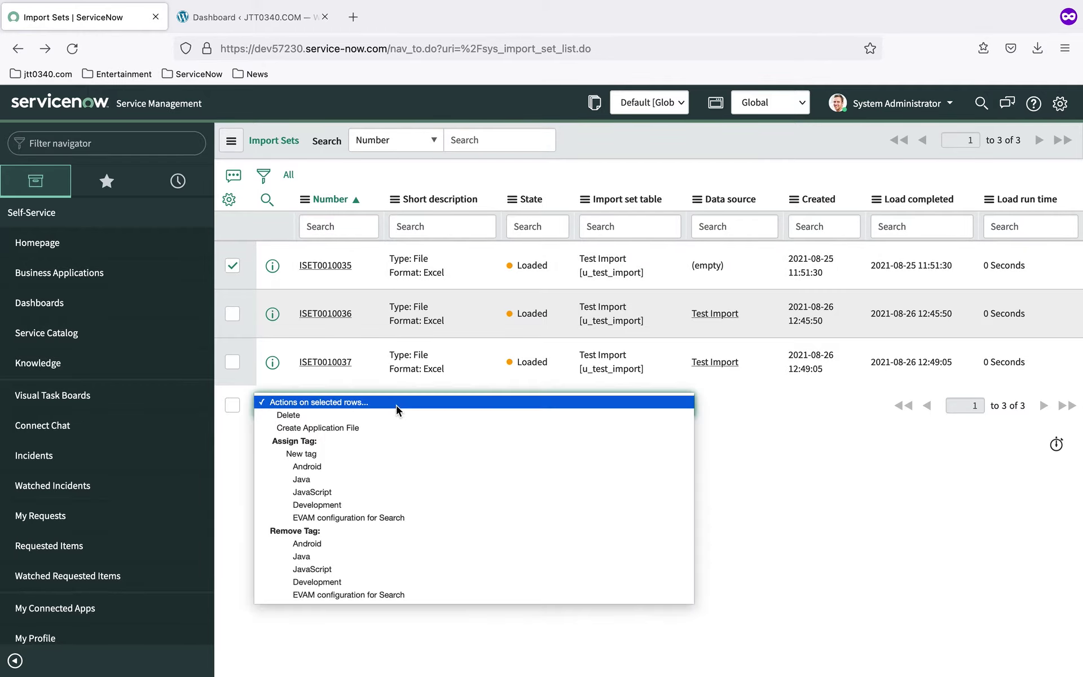
left_click(347, 414)
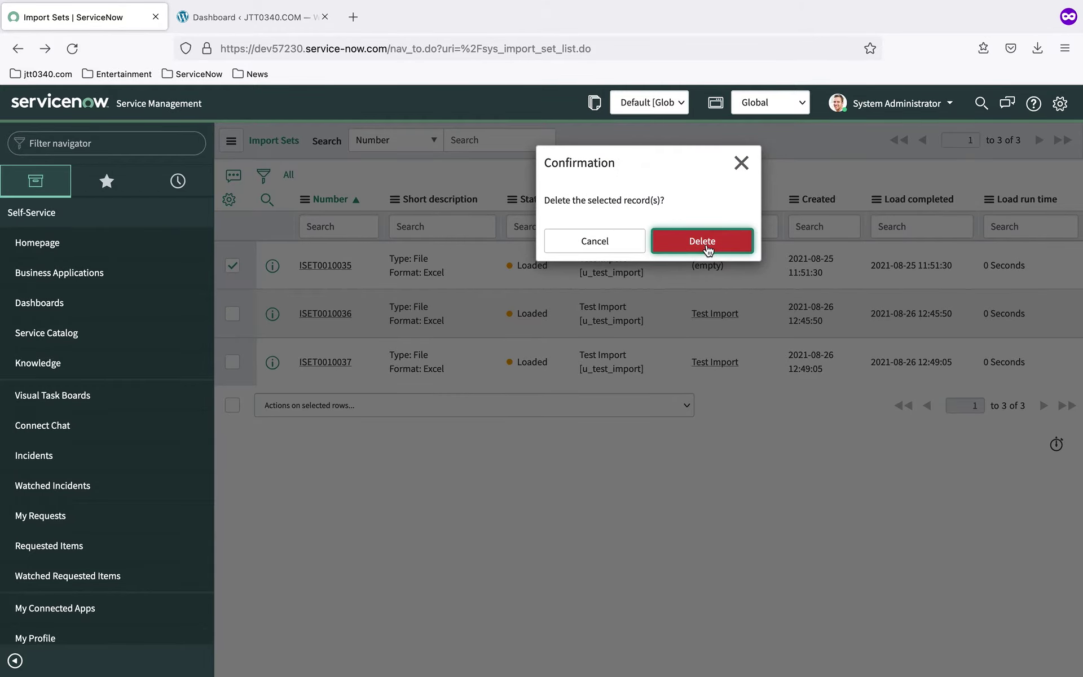
left_click(712, 246)
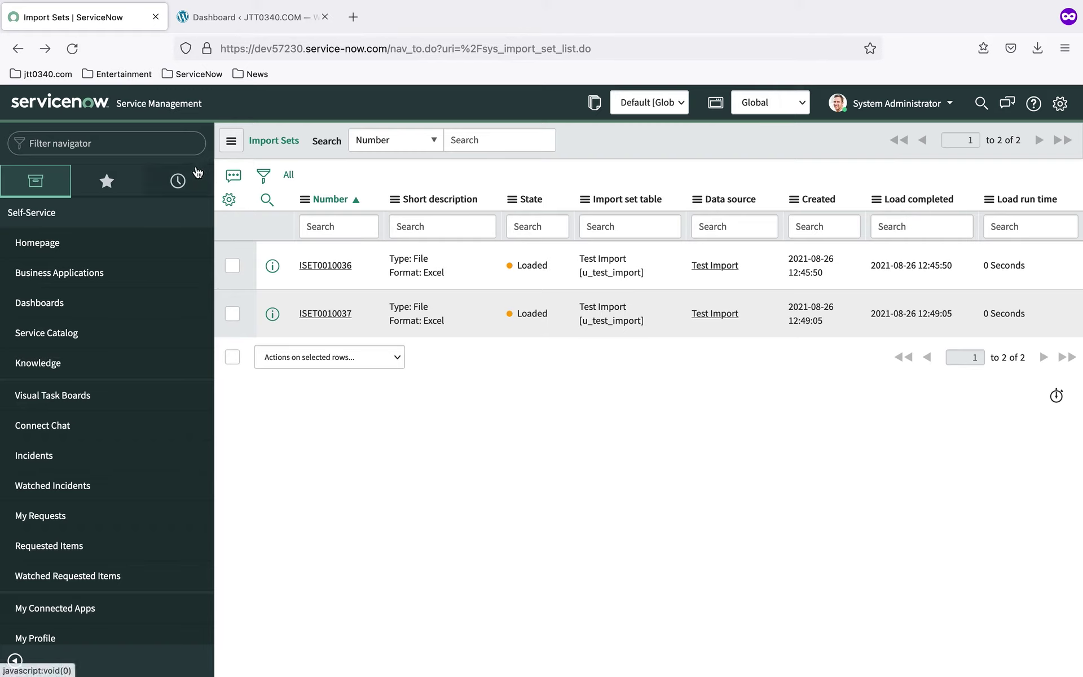
Reopen the Test Import data source through sys_data_source.list and copy its import set table name, u_test_import
left_click(90, 144)
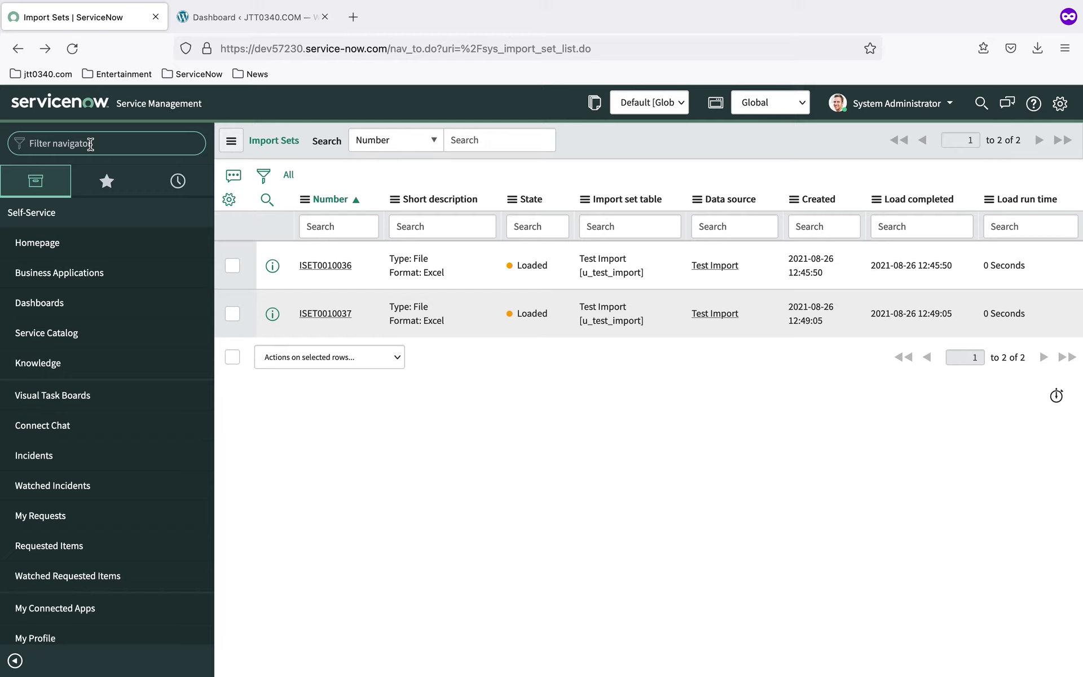
type("sys_")
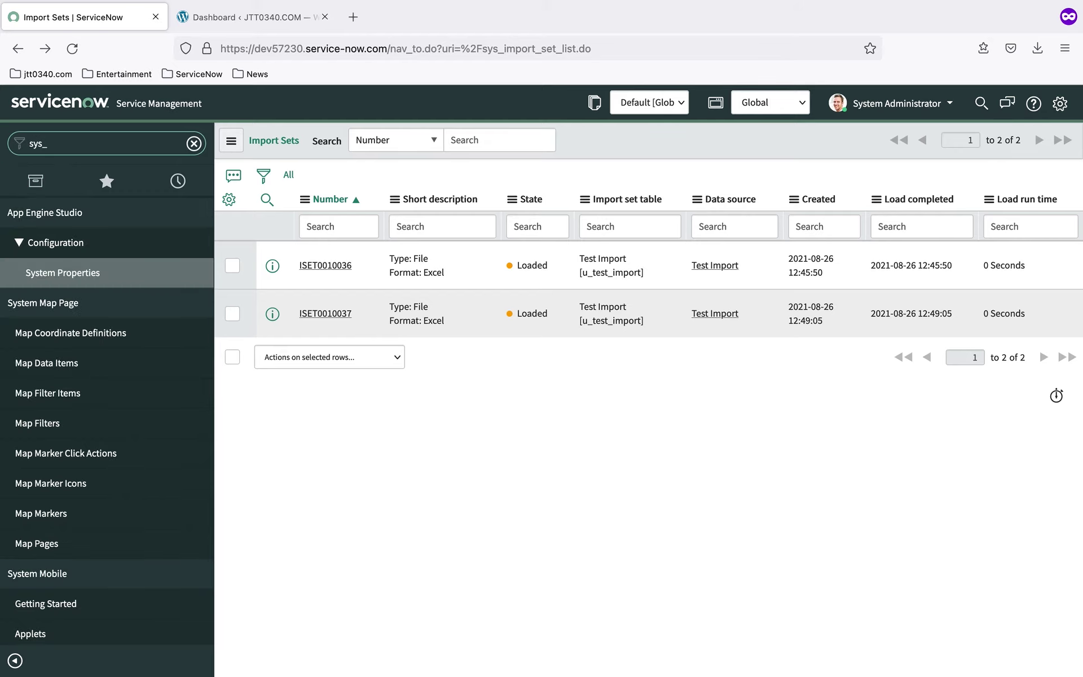
type("data_sour")
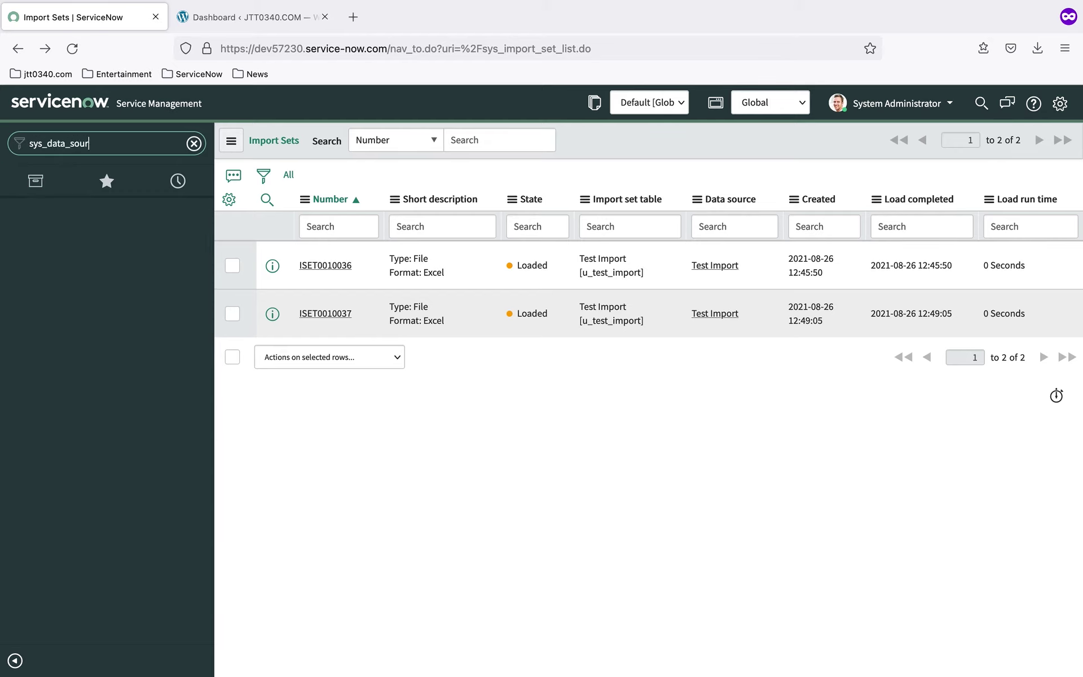
type("ce.list")
key("Return")
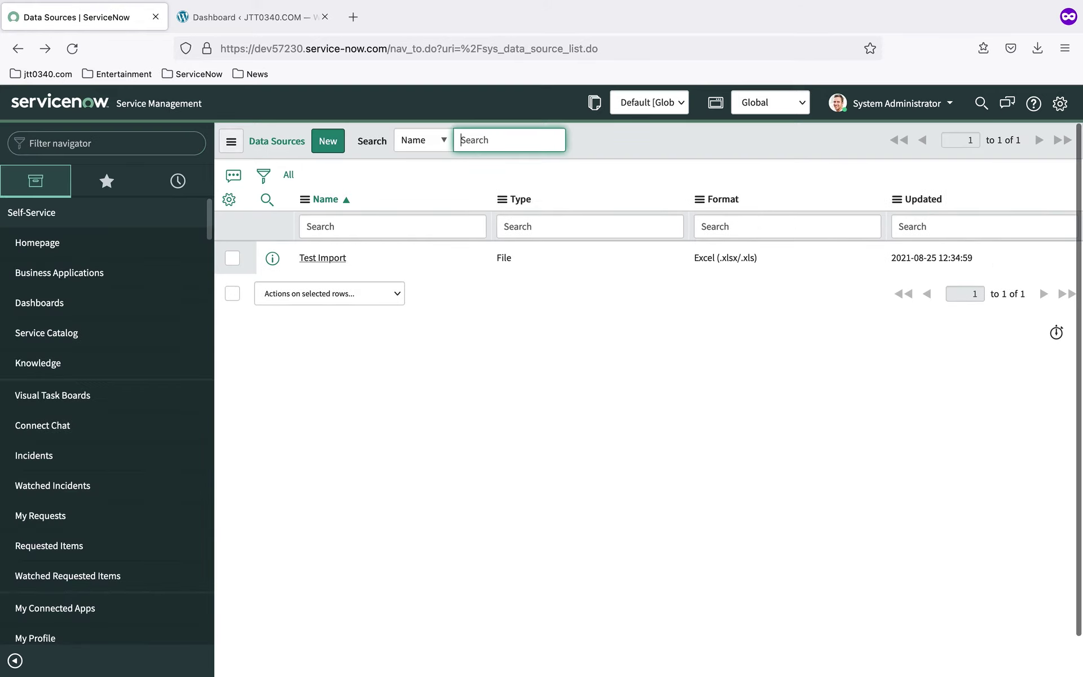
left_click(333, 259)
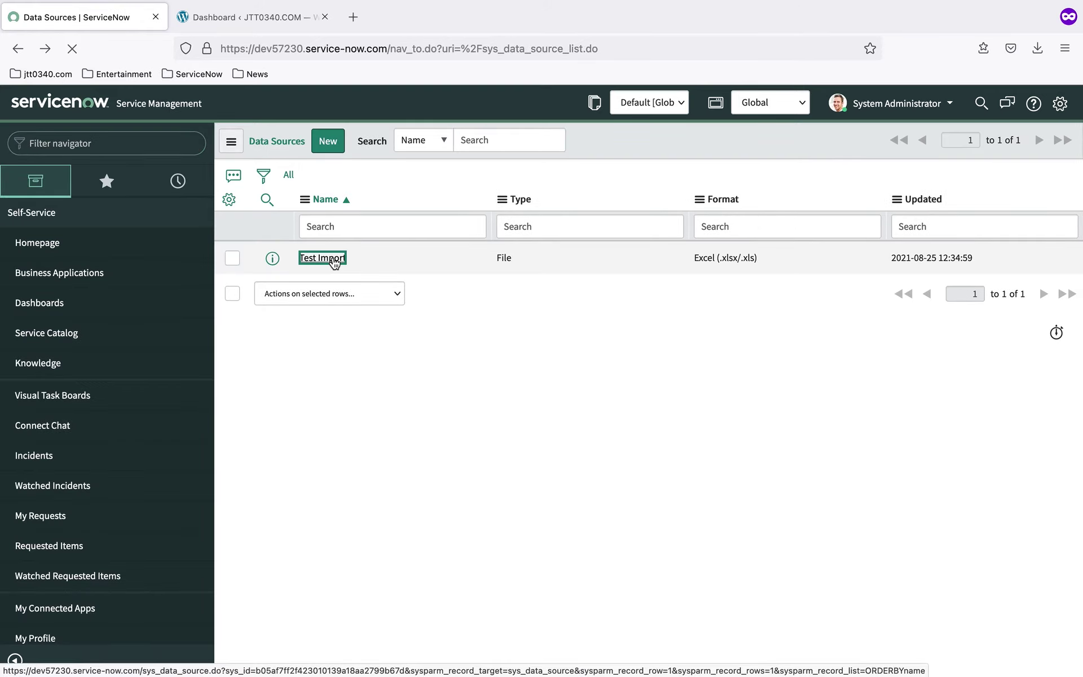
double_click(386, 284)
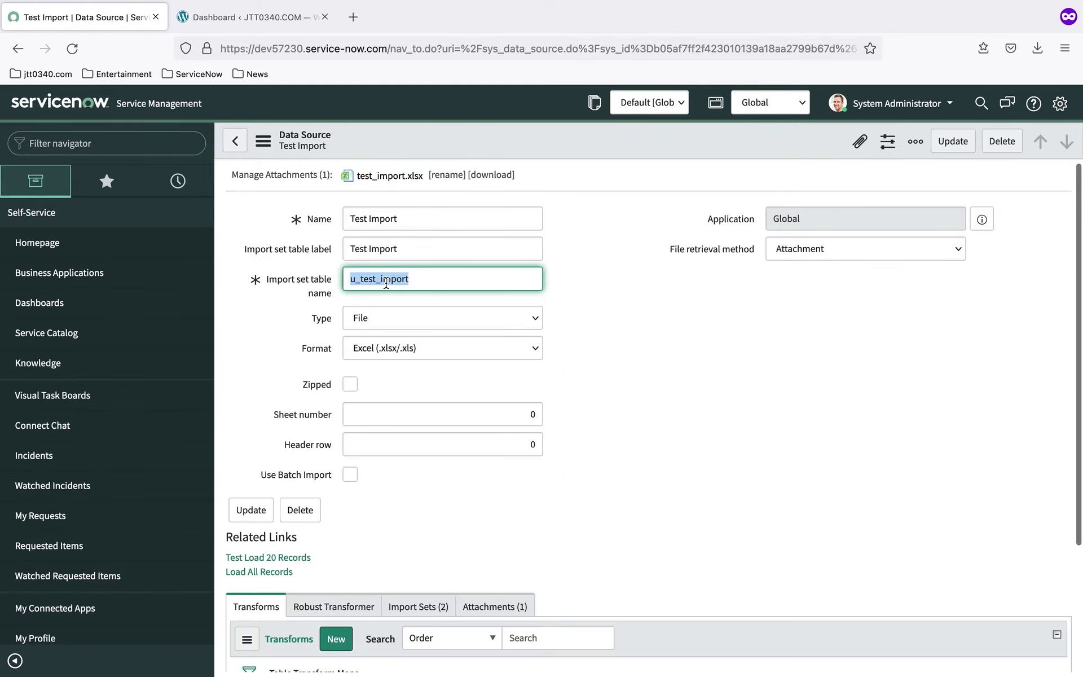
right_click(386, 285)
left_click(420, 377)
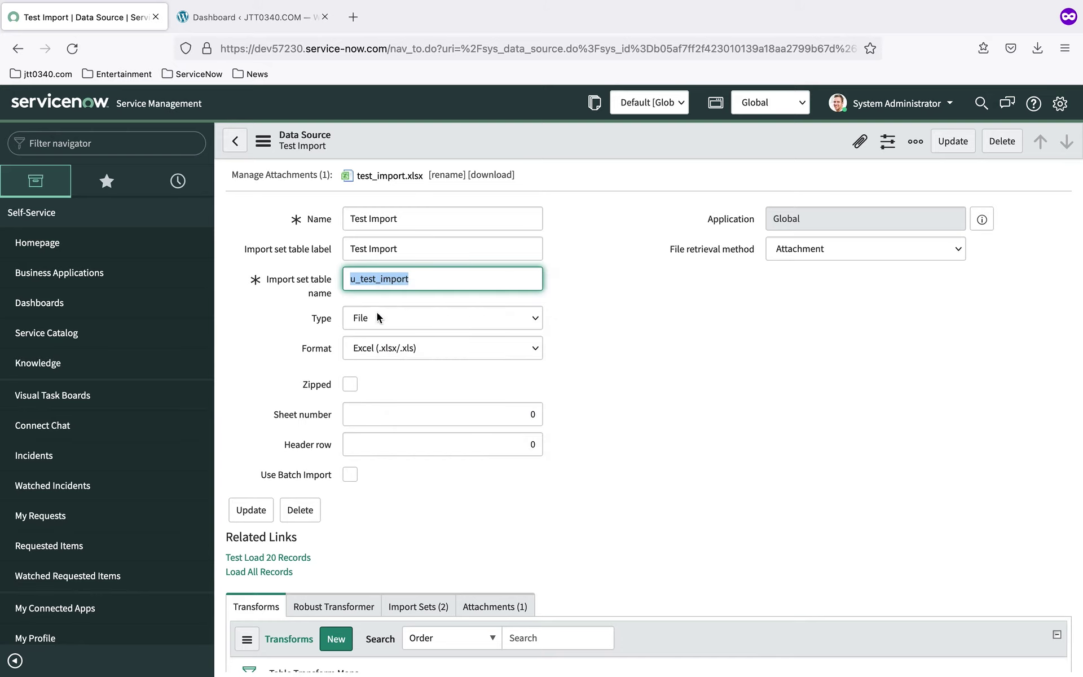
Open the Test Imports staging rows again with u_test_import.list
right_click(80, 142)
left_click(113, 225)
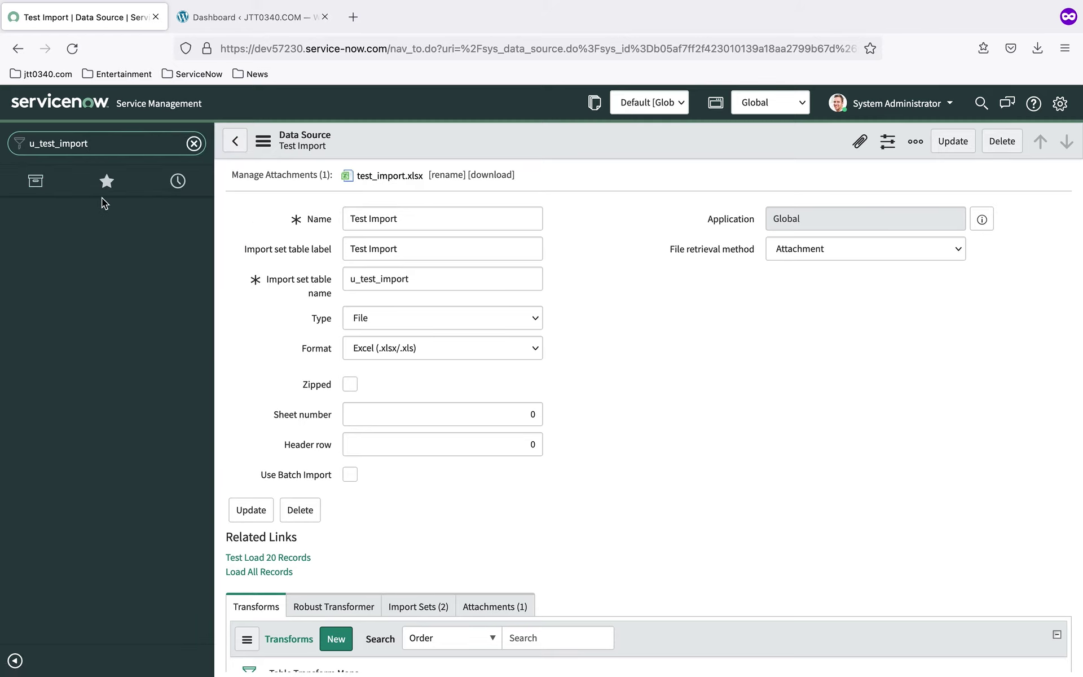
type(".list")
key("Return")
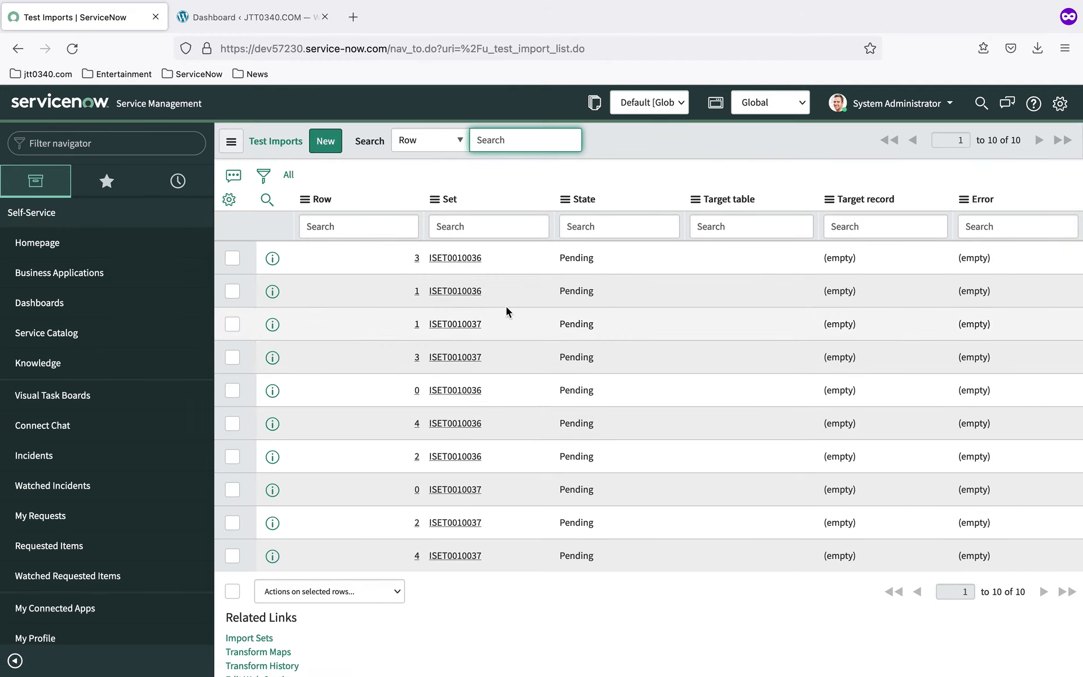
Sort the staged rows by Set and switch to the jtt0340.com notes on the Import Set table
left_click(450, 201)
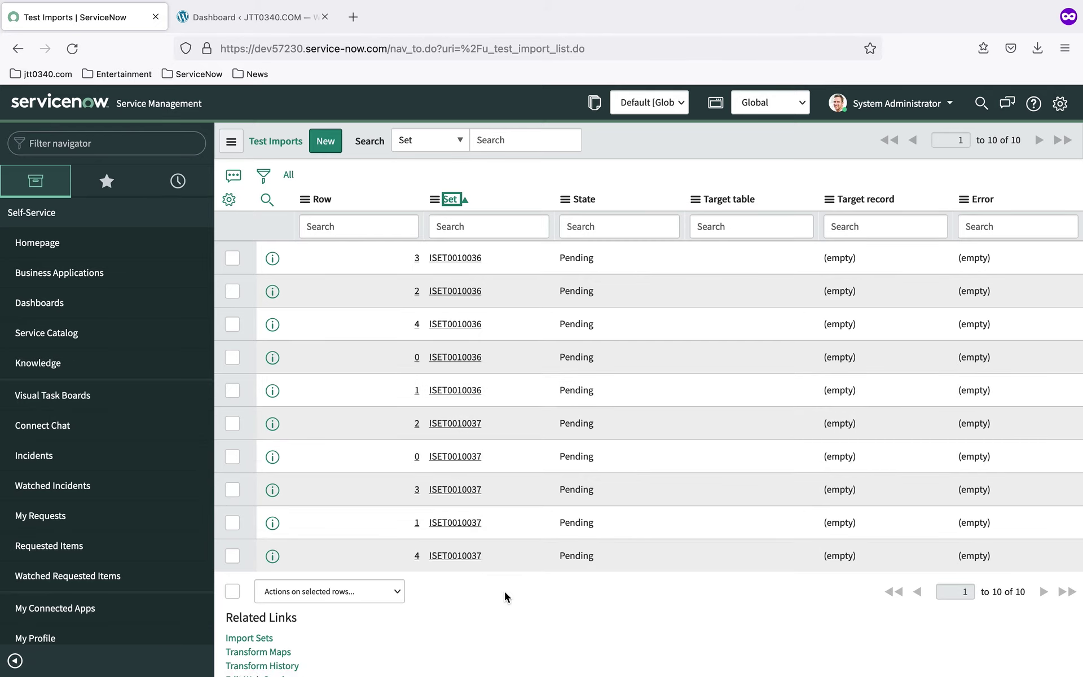
key("ctrl+Right")
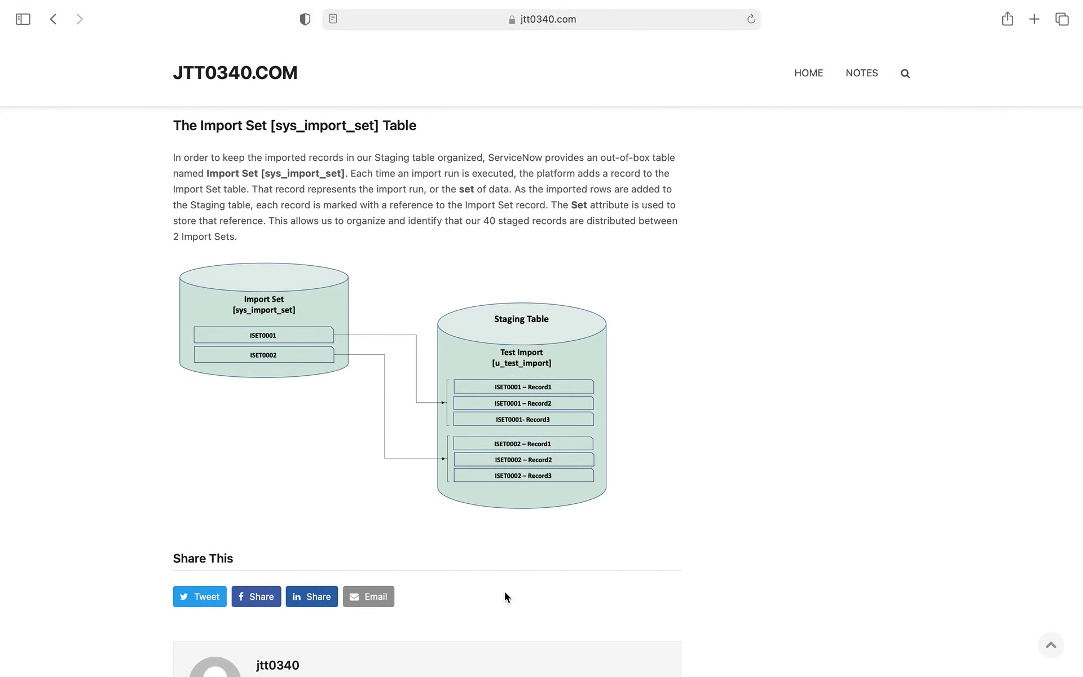